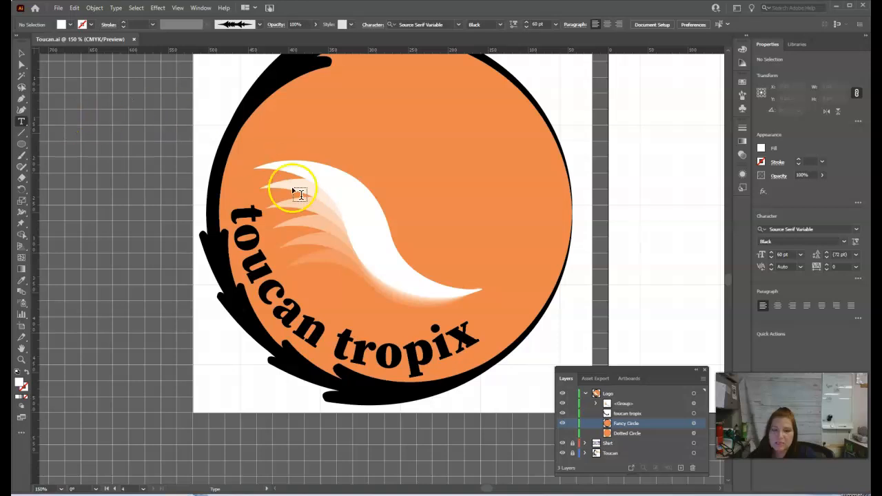
Add a black lowercase "t" in 60 pt Source Serif Variable Black on the orange circle, above the white wing shape.
left_click(358, 157)
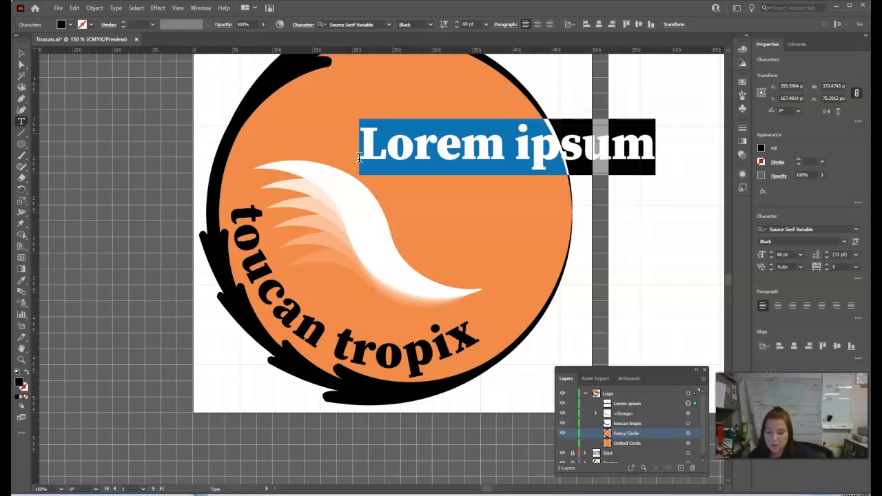
type("t")
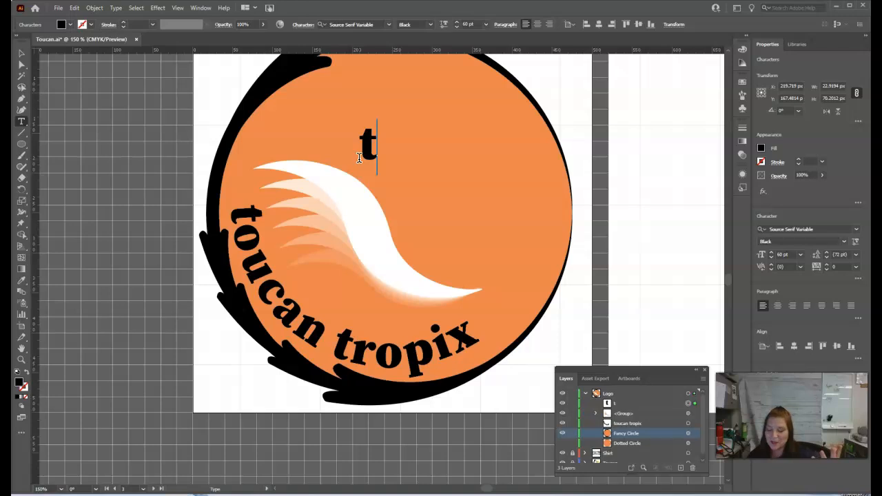
left_click(356, 148)
key("Escape")
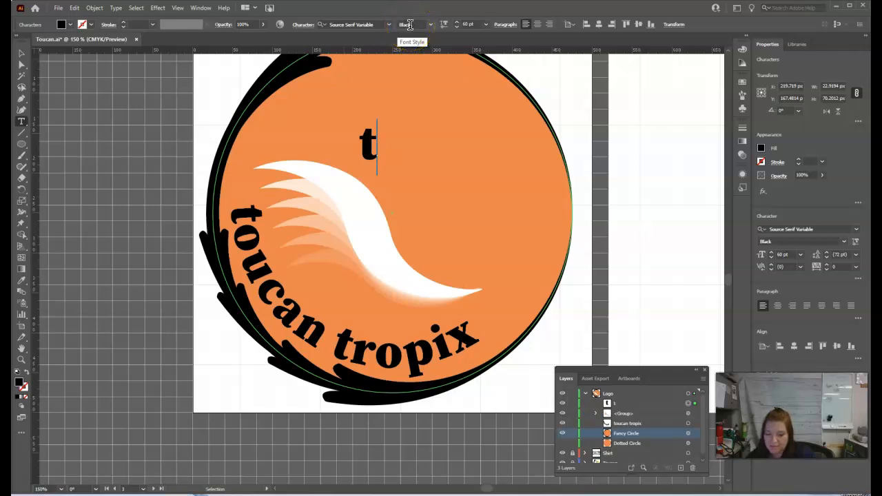
left_click(365, 153)
double_click(365, 153)
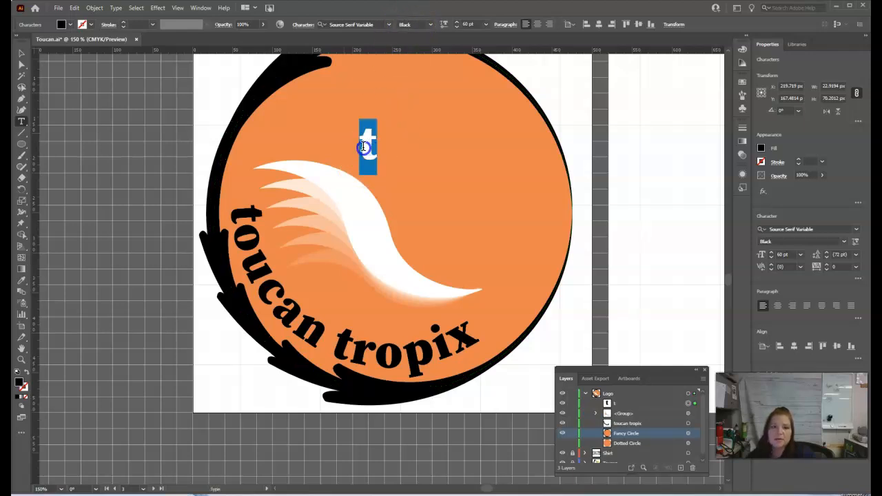
left_click(69, 24)
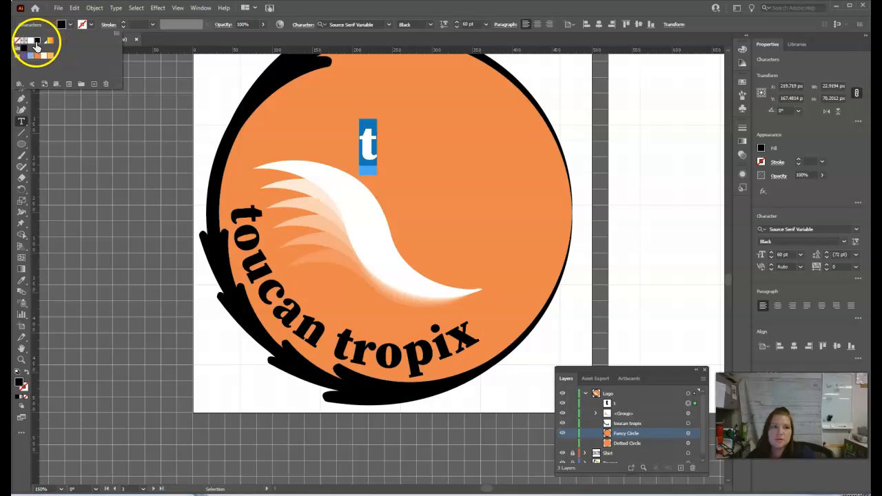
left_click(394, 7)
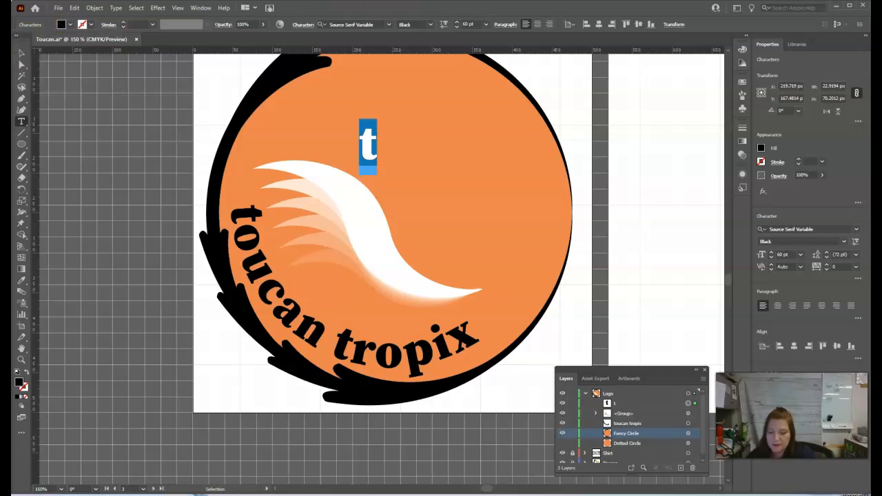
Scale the letter "t" up proportionally to about 157 pt and move it over the white wing shape.
left_click(21, 53)
left_click(378, 160)
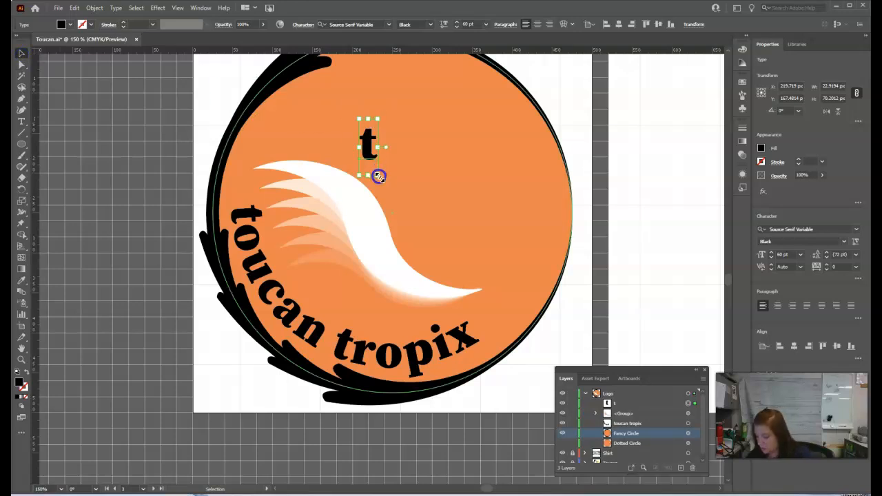
left_click_drag(379, 176, 470, 163)
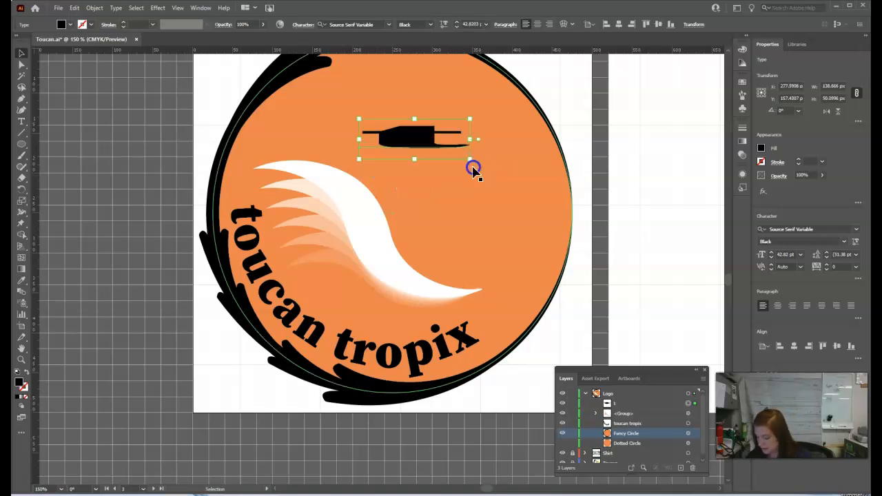
key("ctrl+z")
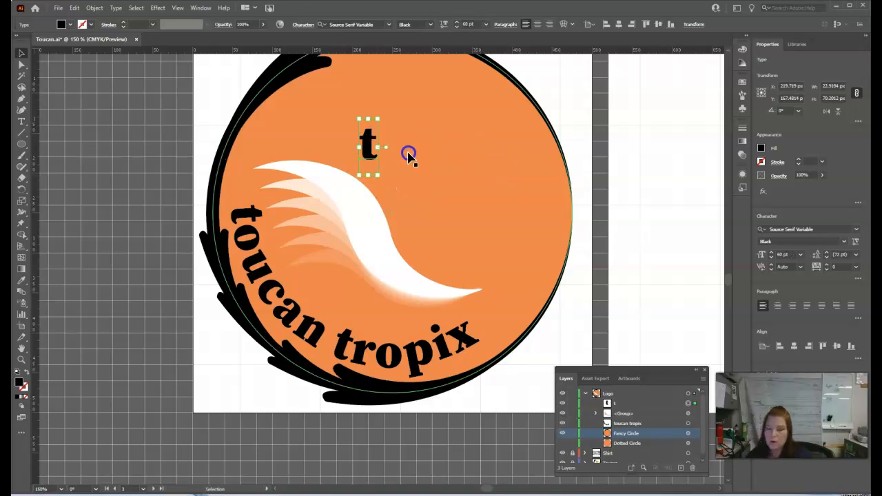
left_click_drag(378, 176, 474, 266)
left_click_drag(380, 205, 355, 205)
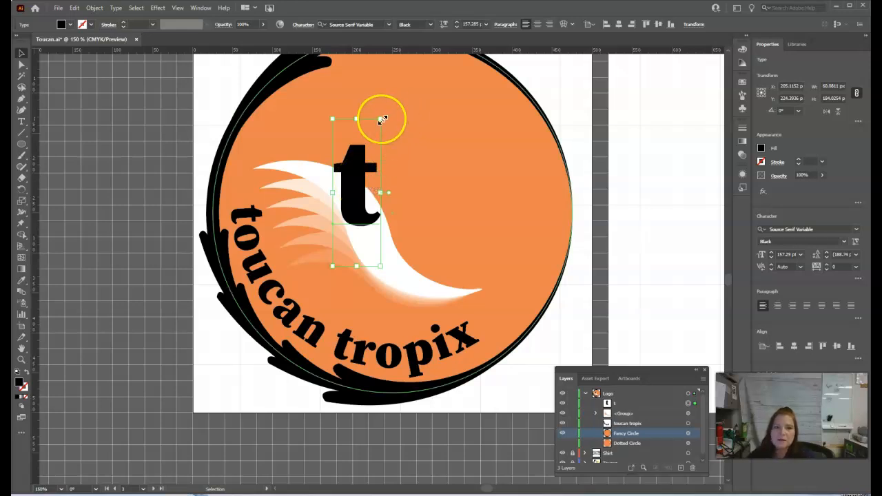
Rotate the "t" about 13° clockwise, enlarge it to about 170 pt, and place it across the wing's upper feathers.
left_click_drag(379, 118, 406, 111)
left_click_drag(369, 169, 354, 186)
left_click_drag(387, 103, 405, 111)
left_click_drag(354, 197, 330, 199)
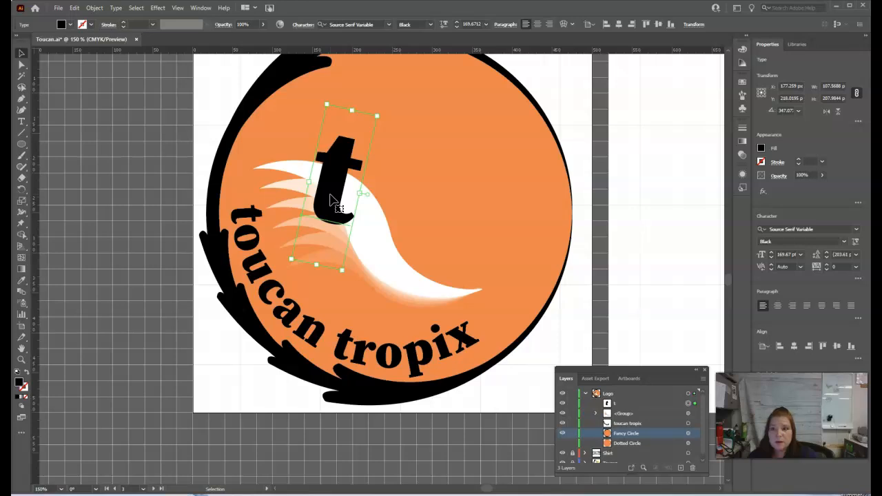
Add a new 1 pt stroke to the "t" text object and color it with the orange C=0 M=55 Y=75 K=5 swatch.
left_click(201, 8)
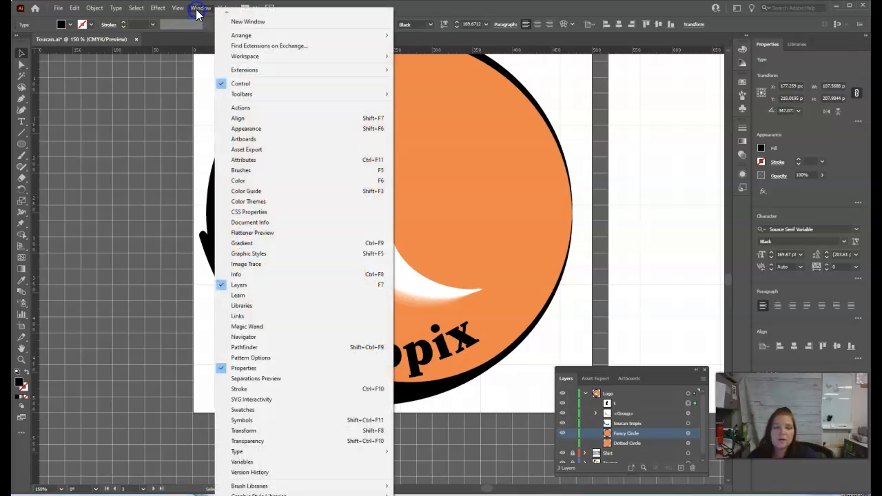
left_click(249, 129)
left_click(651, 187)
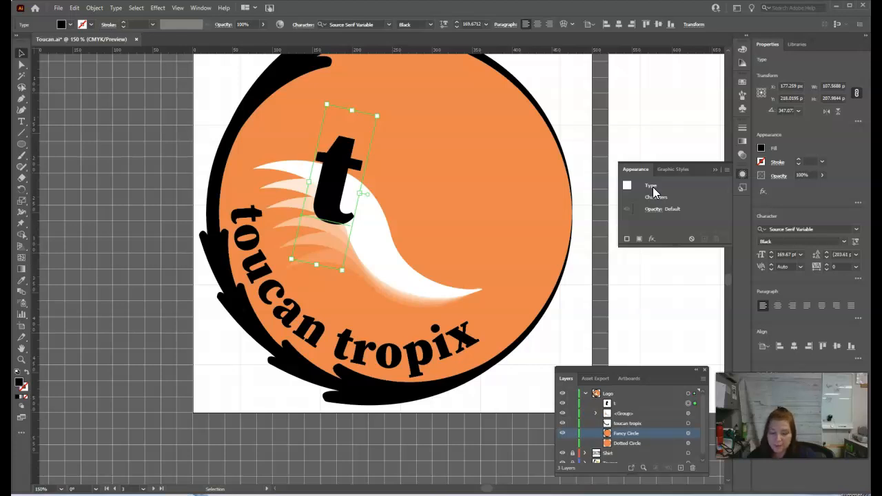
left_click(628, 241)
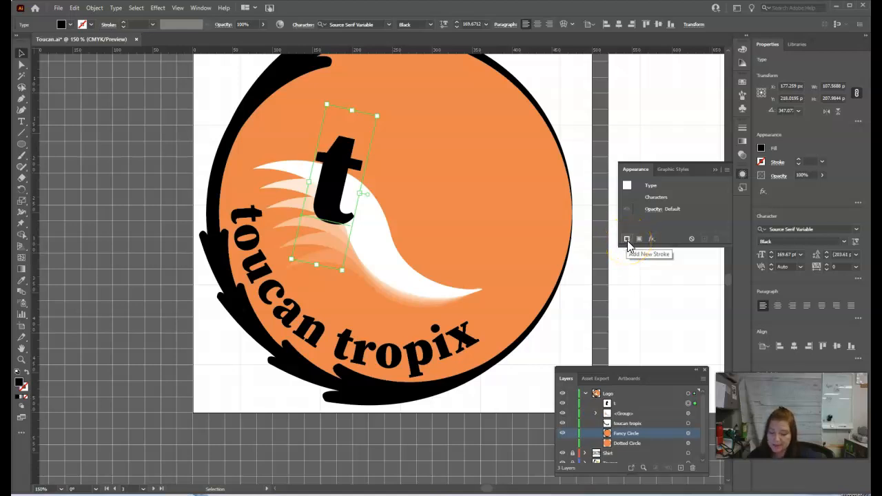
left_click(628, 240)
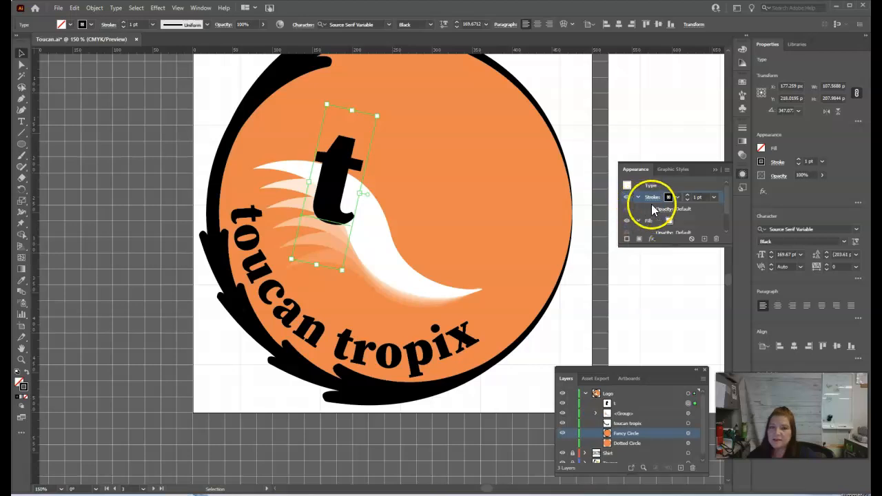
left_click_drag(665, 244, 665, 320)
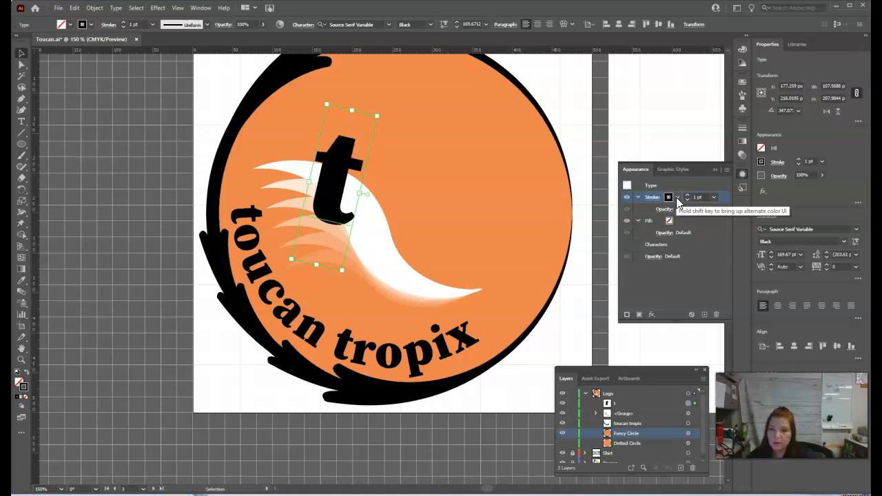
left_click(677, 196)
left_click(601, 216)
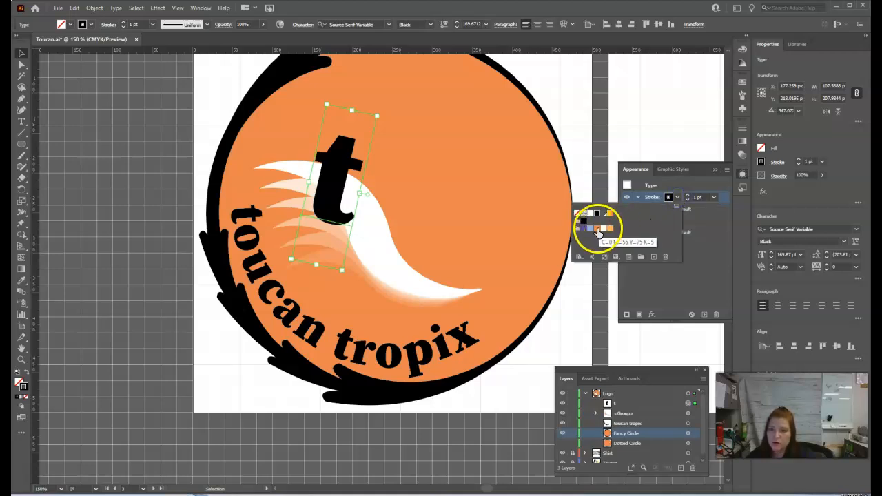
left_click(597, 229)
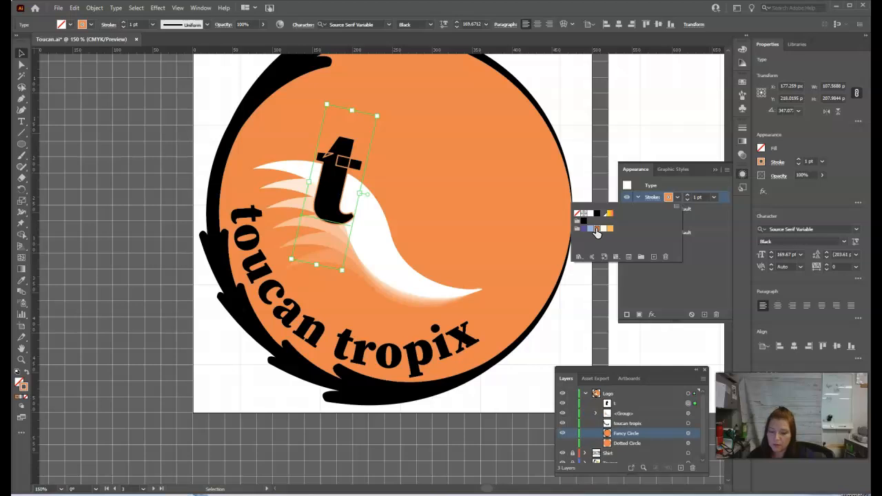
left_click(675, 188)
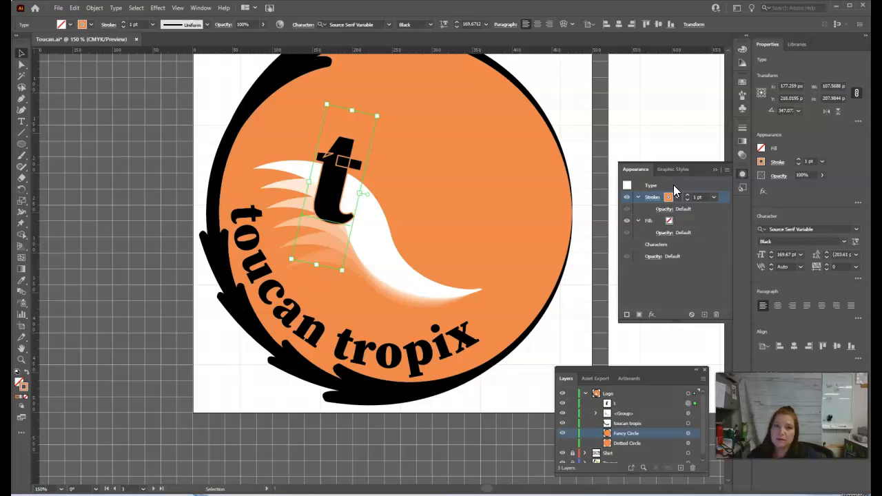
Check the logo's paths and live text in outline view, then return to the normal preview.
right_click(333, 183)
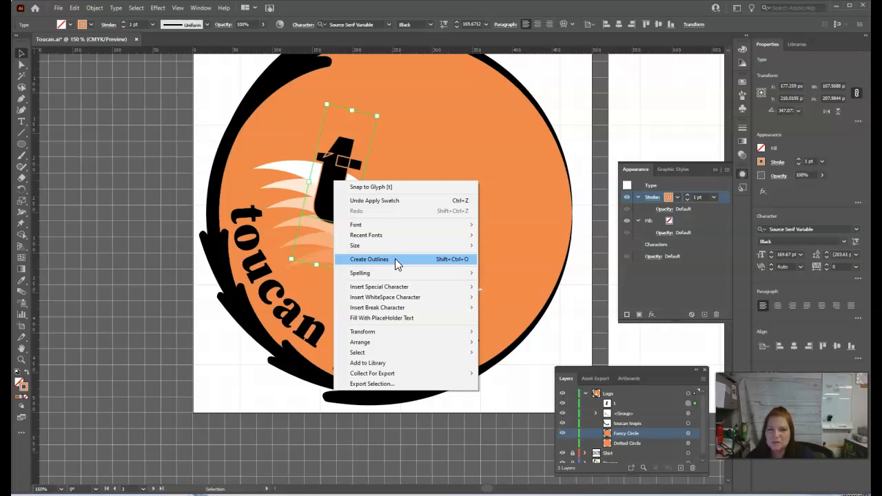
left_click(387, 12)
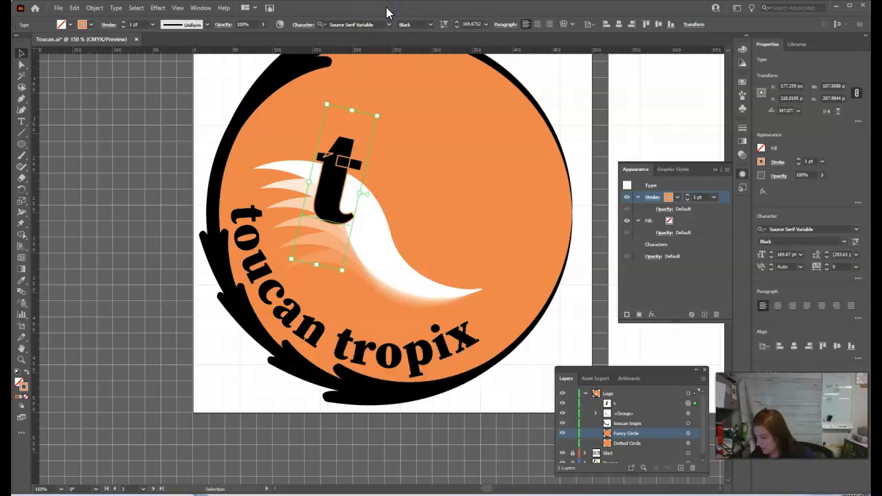
key("ctrl+y")
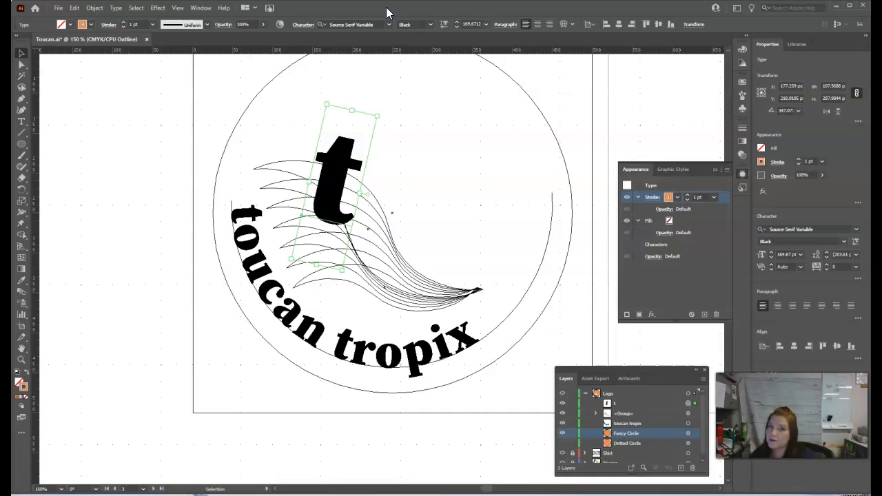
key("ctrl+y")
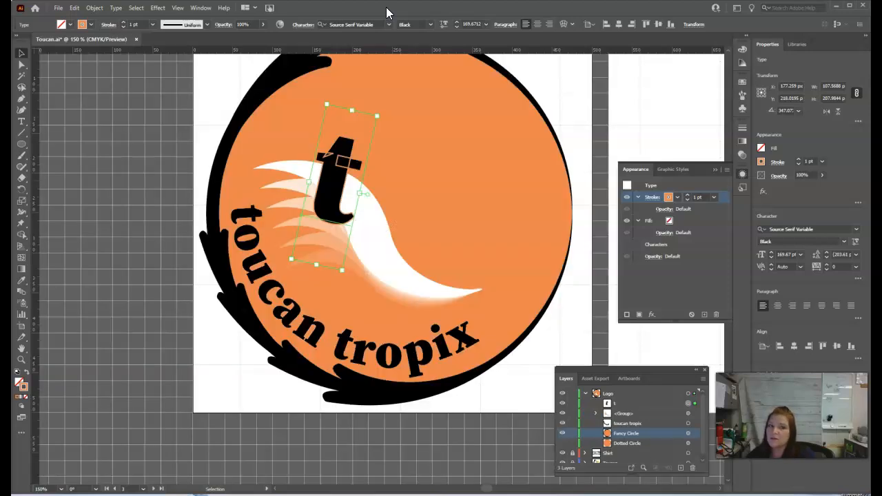
Convert the "t" to outlines and unite its overlapping pieces into a single path.
right_click(340, 149)
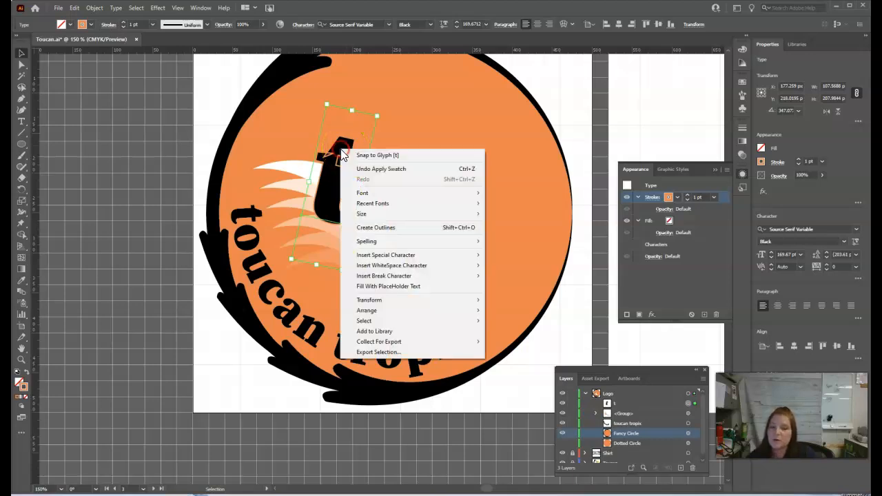
left_click(393, 236)
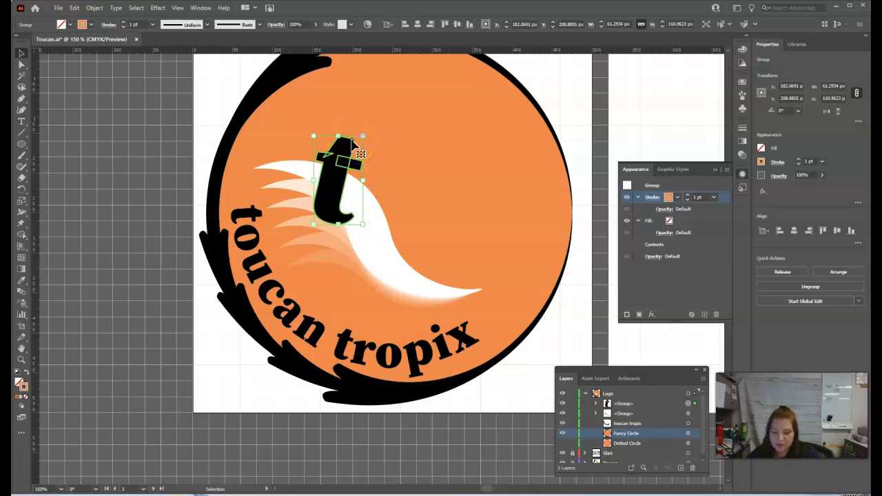
left_click(193, 9)
left_click(291, 346)
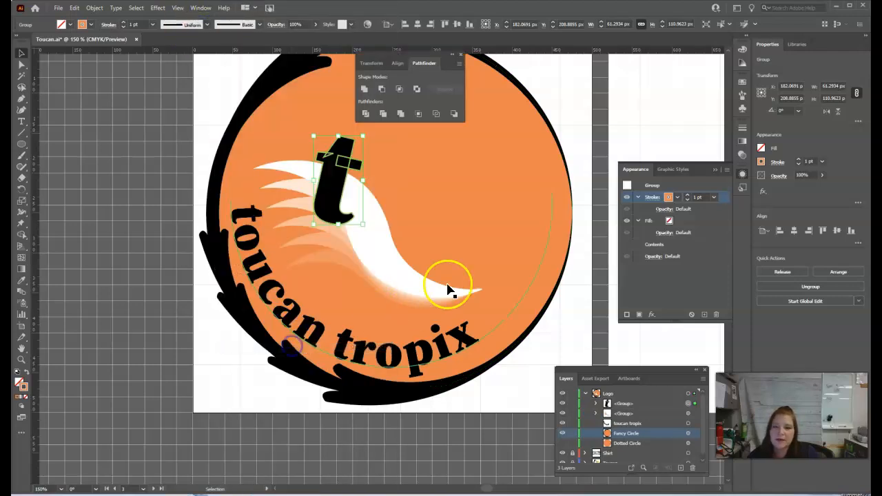
left_click(365, 90)
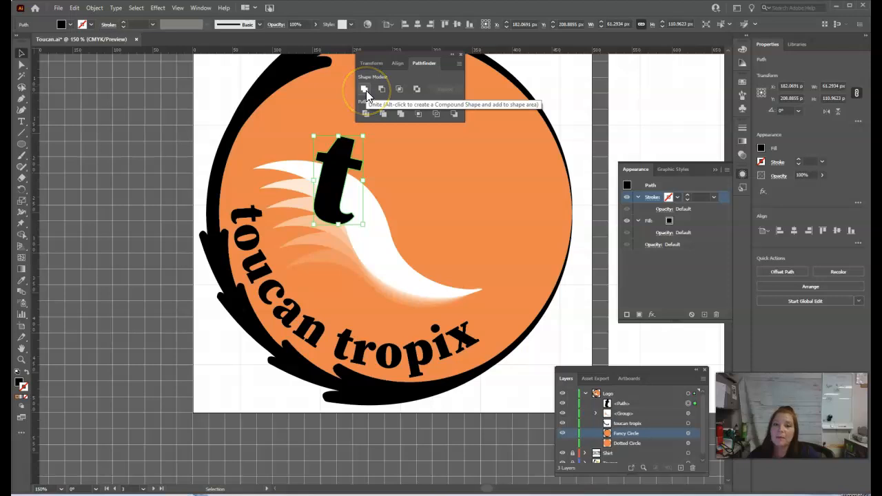
left_click(461, 55)
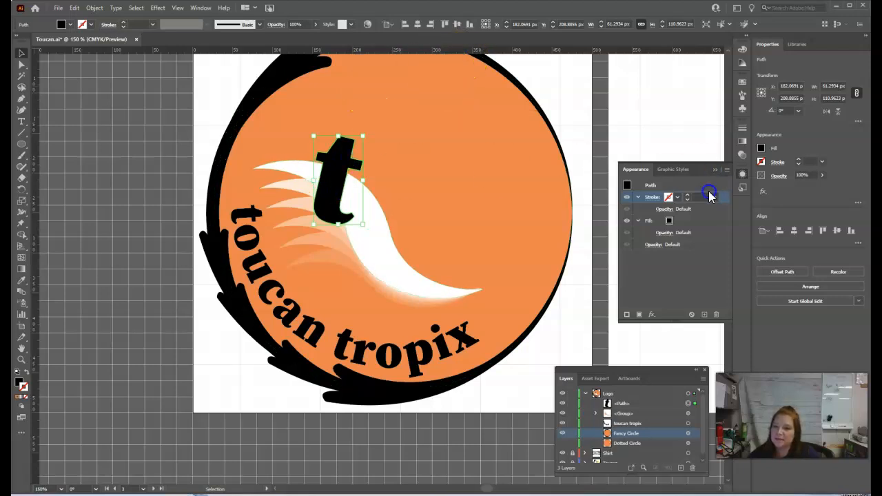
Give the united "t" path a 1 pt stroke in the orange of the circle.
left_click(678, 197)
left_click(598, 233)
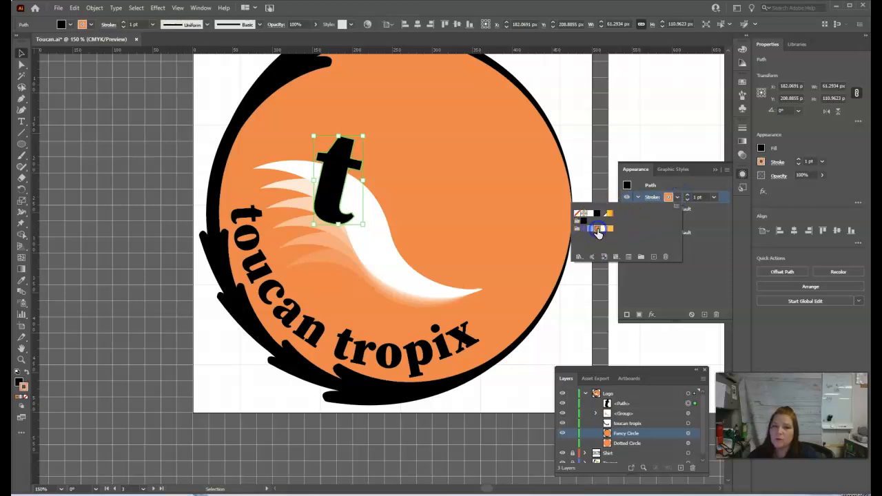
left_click(691, 183)
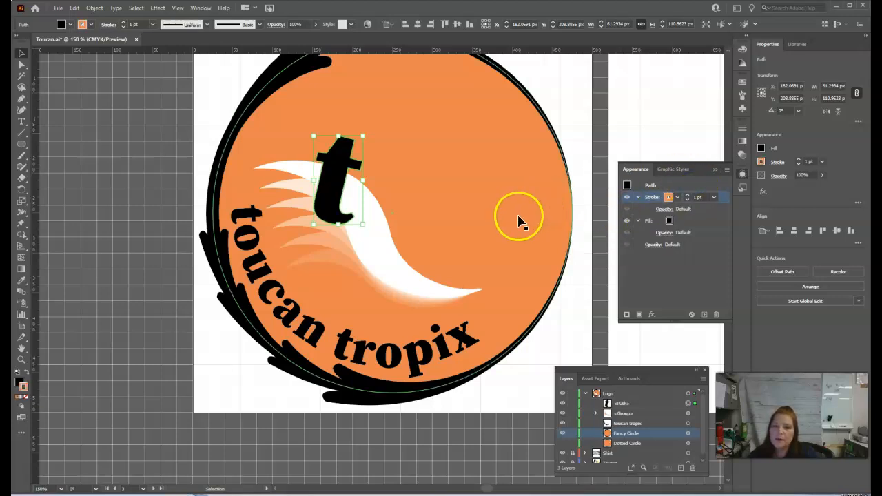
Examine the orange stroke around the "t" up close at 400% magnification, with the letter deselected.
left_click(518, 217)
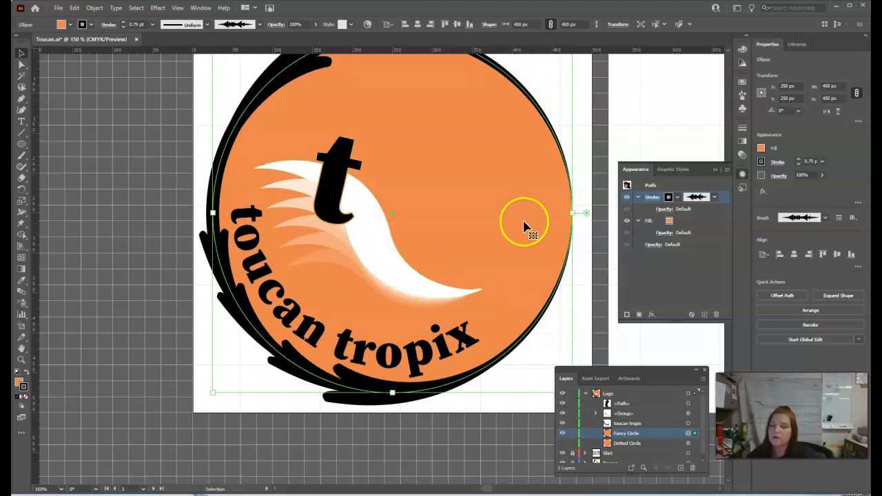
left_click(332, 194)
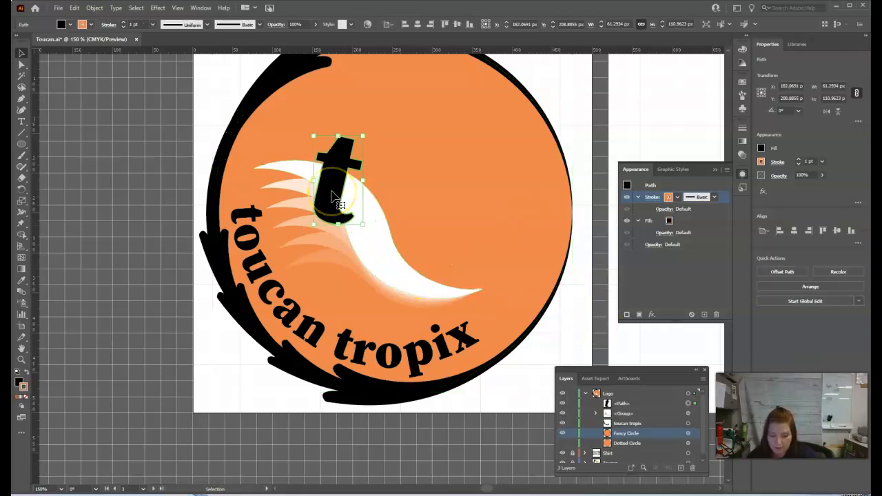
key("a")
key("ctrl+equal")
key("ctrl+equal")
key("v")
key("ctrl+equal")
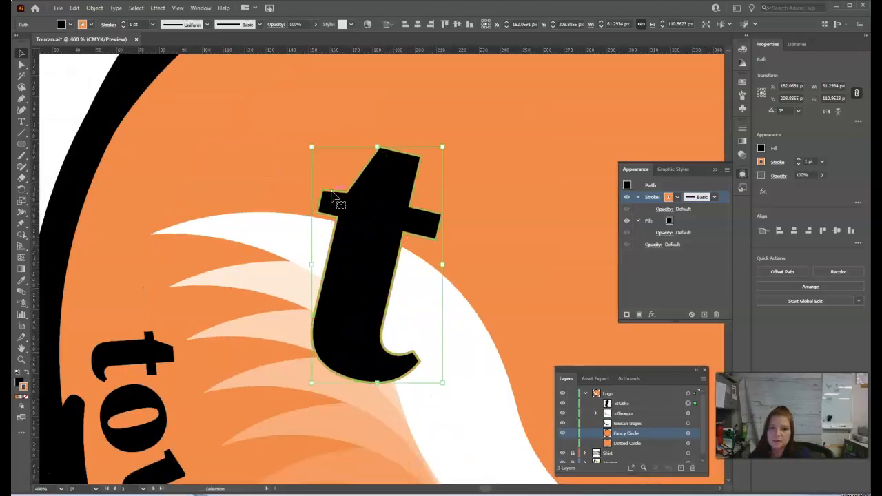
left_click(684, 284)
left_click(583, 280)
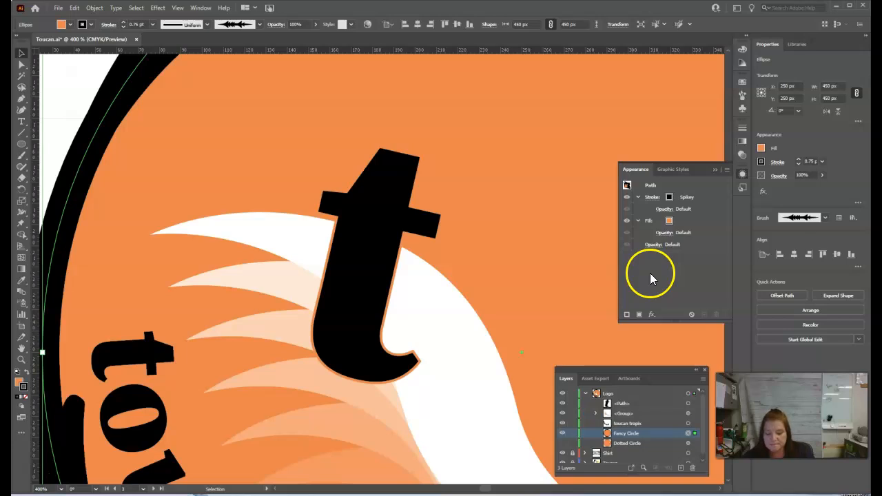
Increase the weight of the orange stroke around the large "t" to 2 pt.
left_click(359, 205)
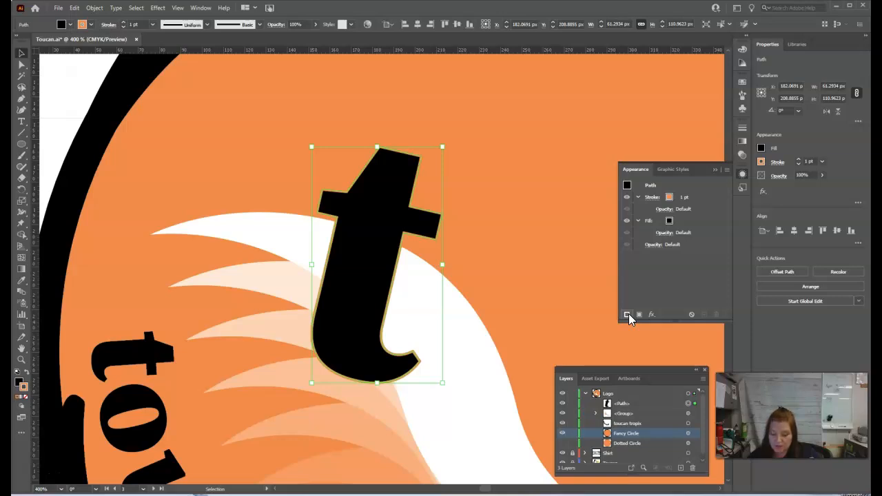
left_click(679, 197)
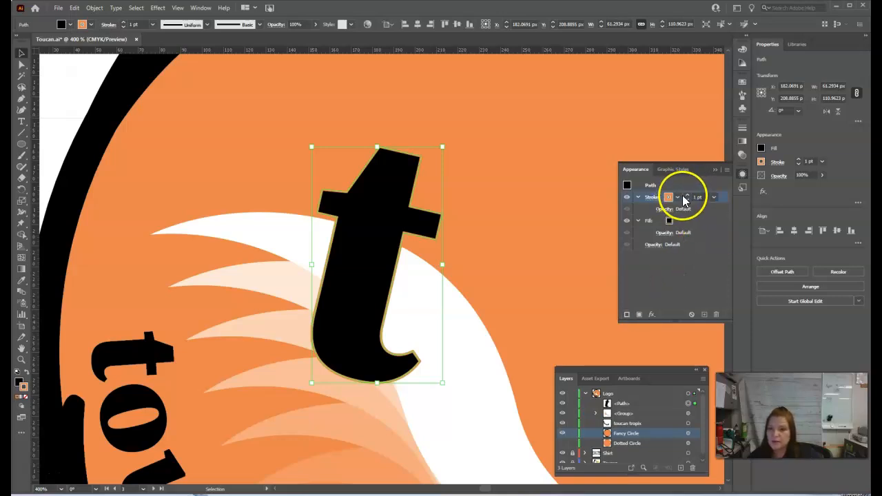
left_click(687, 198)
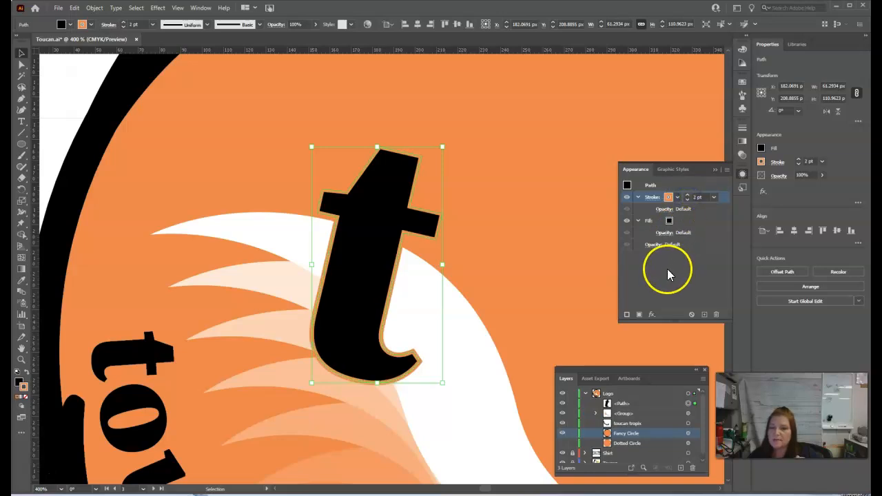
Add a second stroke to the "t" beneath the orange one, coloured black and 4 pt wide.
left_click(627, 316)
left_click(672, 222)
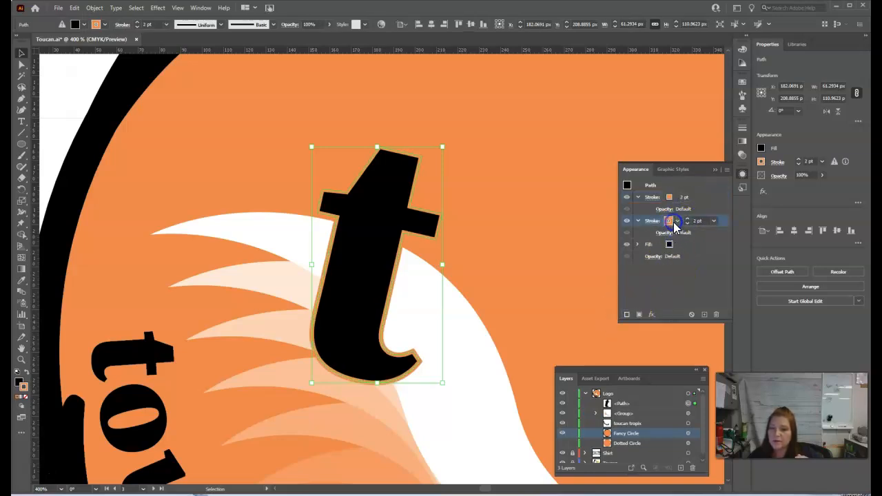
left_click(677, 222)
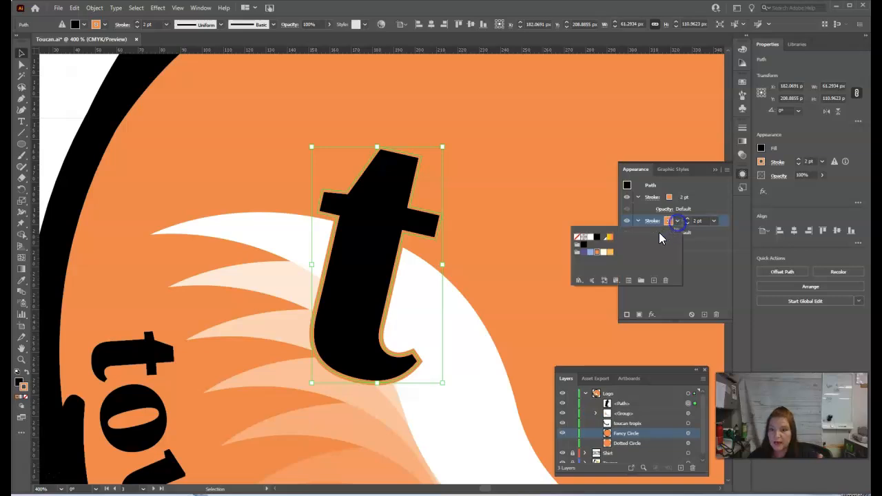
left_click(596, 238)
left_click(688, 219)
left_click(687, 219)
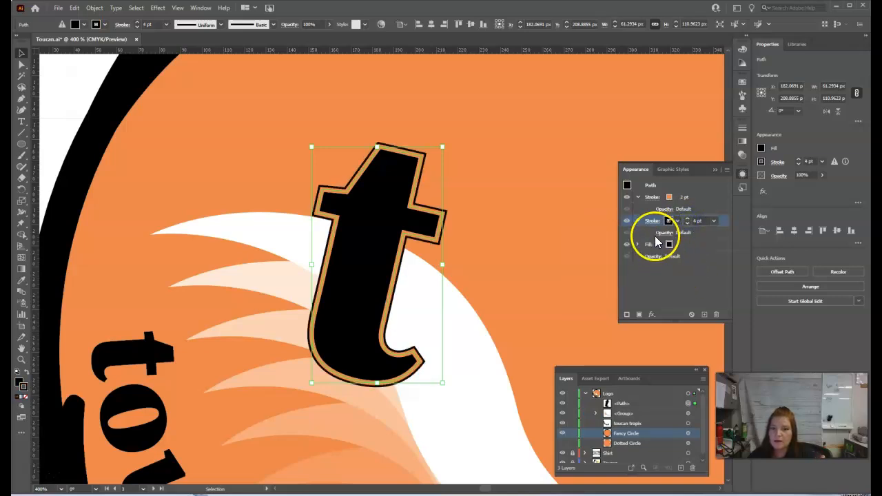
Add a third stroke to the "t" beneath the black one, white and 6 pt wide, and deselect the letter.
left_click(627, 316)
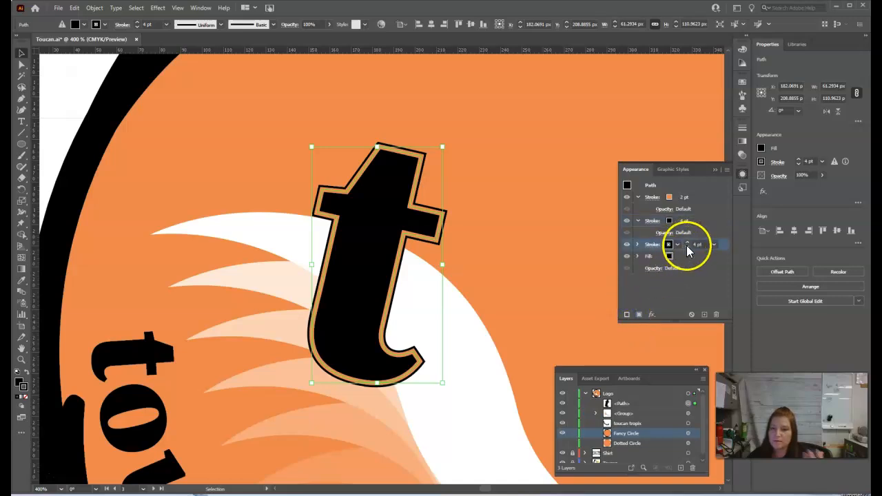
left_click(687, 242)
left_click(686, 242)
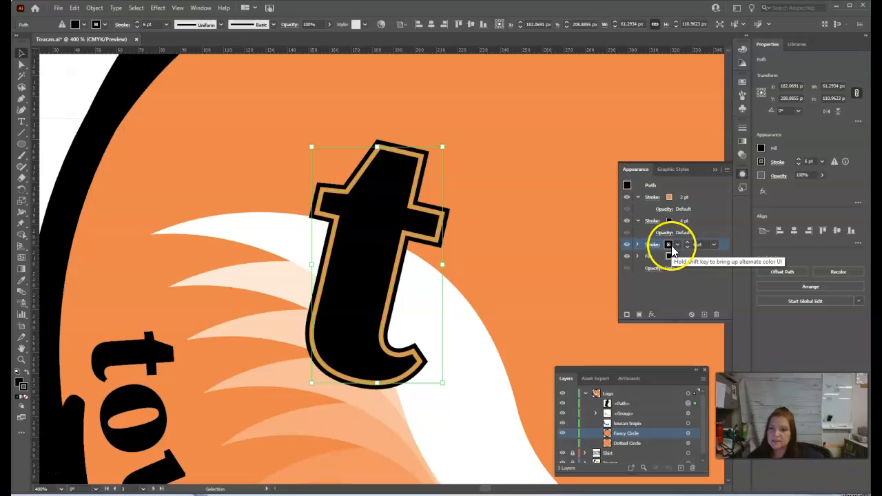
left_click(668, 244)
left_click(591, 265)
left_click(704, 291)
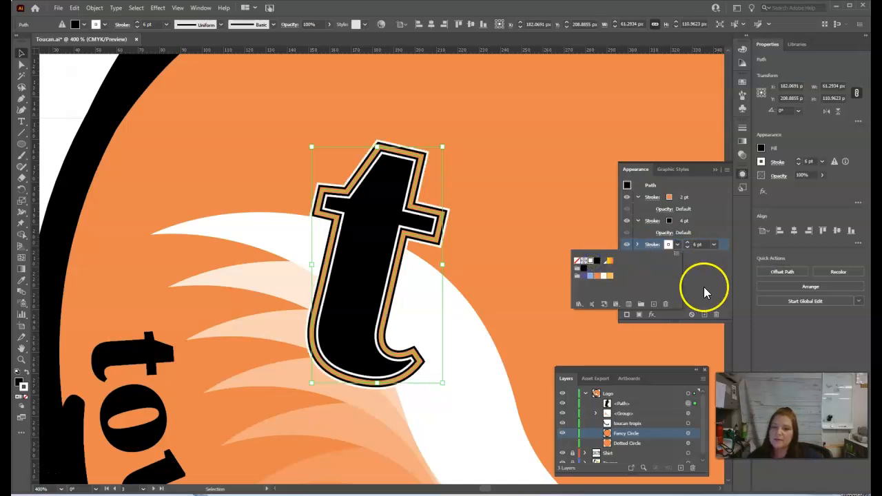
left_click(489, 261)
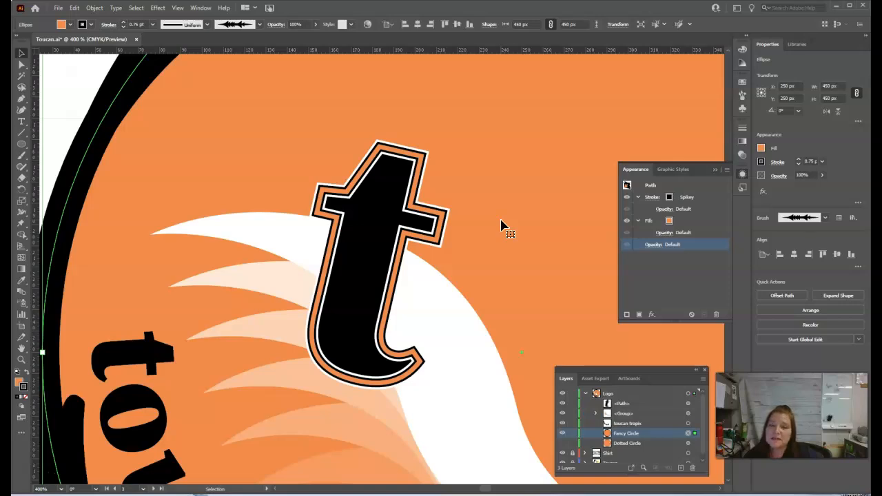
Align the 2 pt orange stroke of the "t" to the outside of its path.
left_click(388, 232)
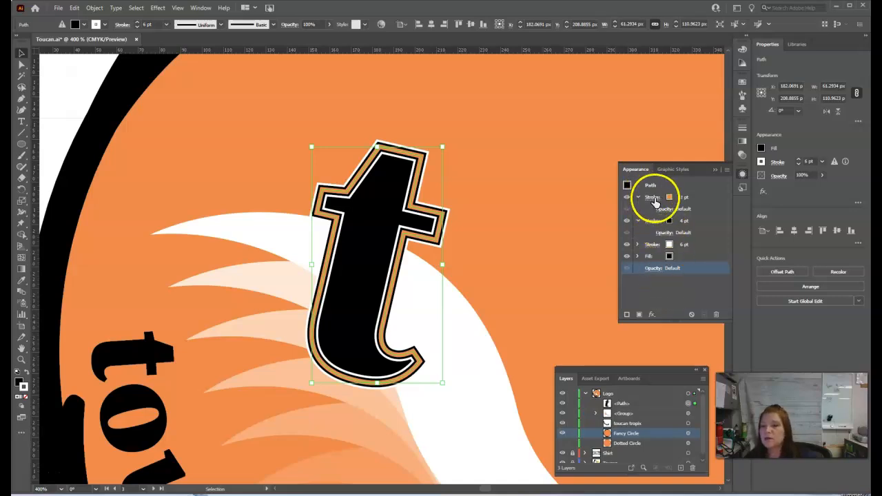
left_click(651, 198)
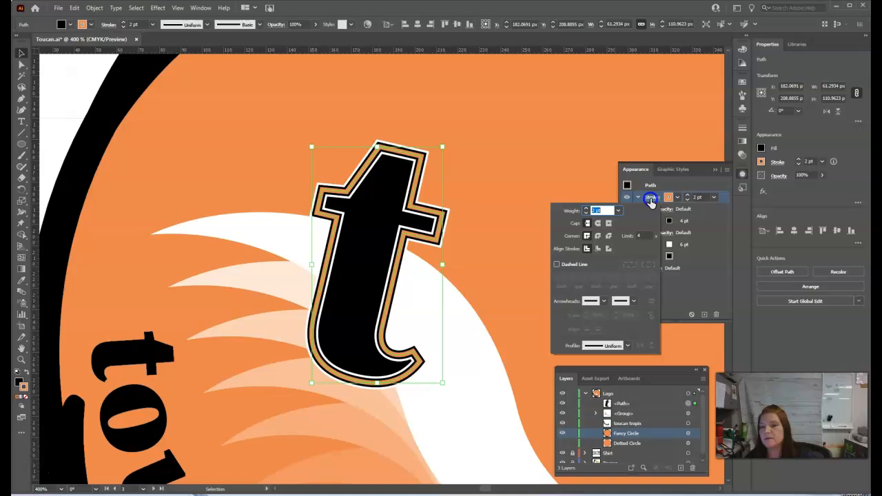
left_click(597, 248)
left_click(607, 250)
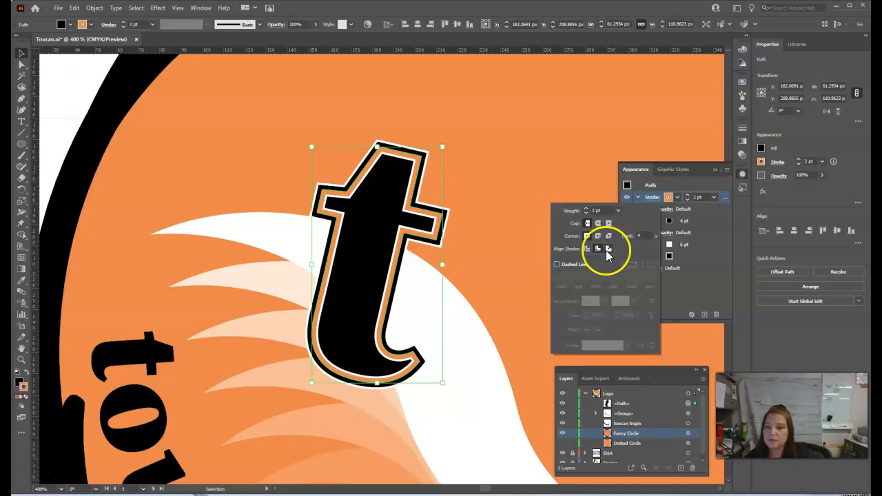
left_click(610, 250)
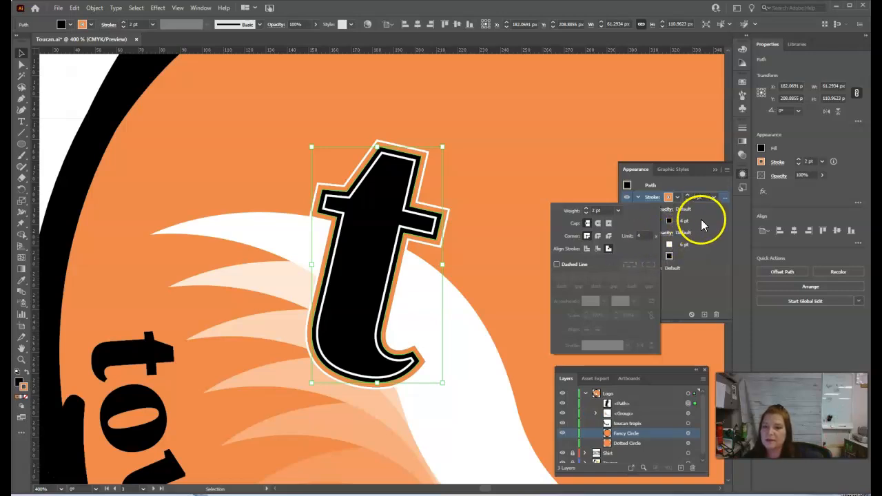
Align the 4 pt black stroke of the "t" to the outside of its path.
left_click(670, 231)
left_click(653, 221)
left_click(609, 273)
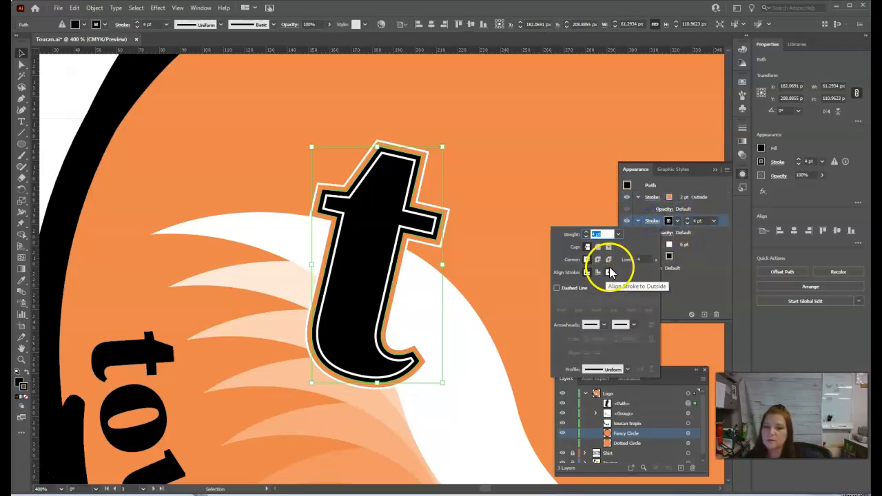
left_click(653, 247)
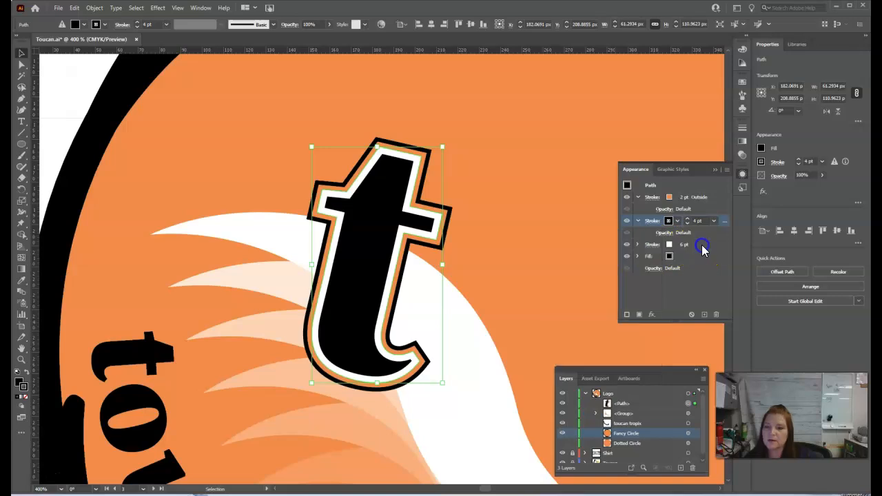
Align the 6 pt white stroke of the "t" to the outside and deselect the letter.
left_click(652, 245)
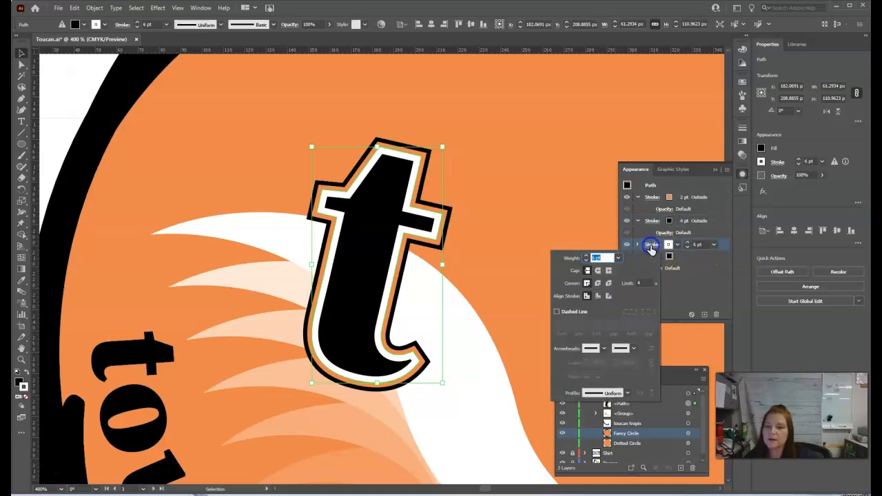
left_click(608, 296)
left_click(699, 293)
left_click(624, 265)
left_click(587, 264)
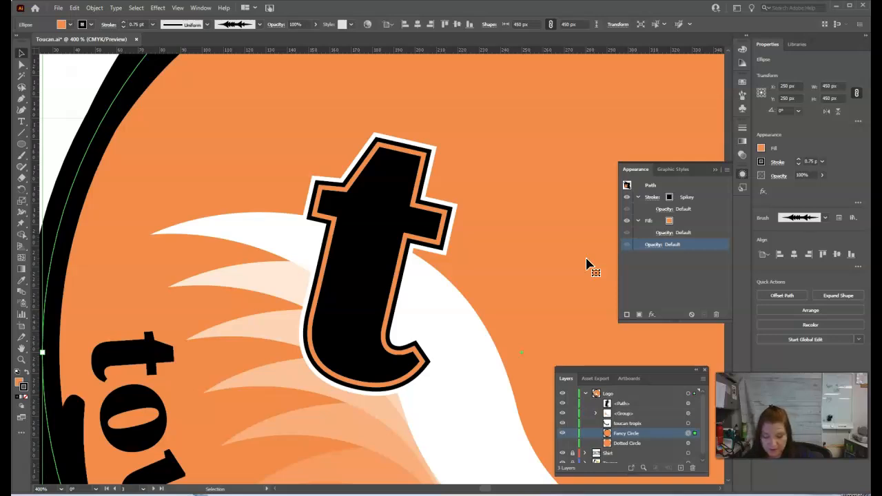
left_click(685, 266)
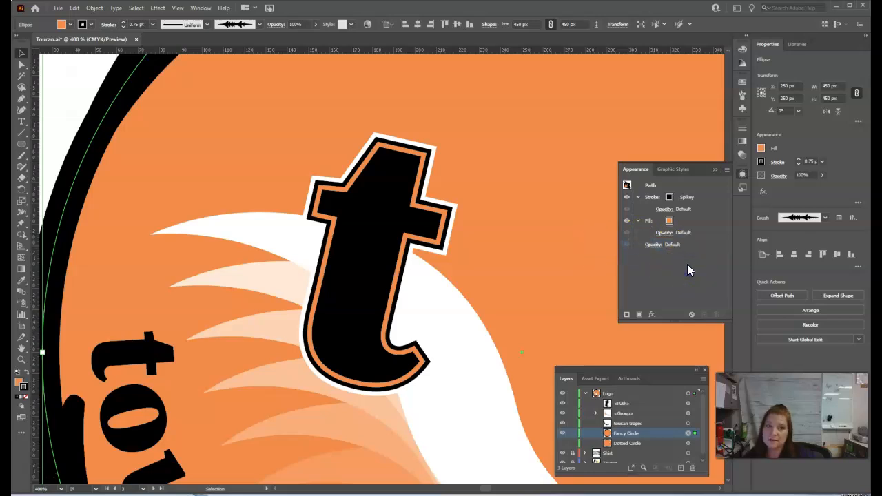
Duplicate the "t" below and to the right of the original, rotate the copy about 13° counterclockwise to stand upright, and fit the artboard in view.
left_click(441, 243)
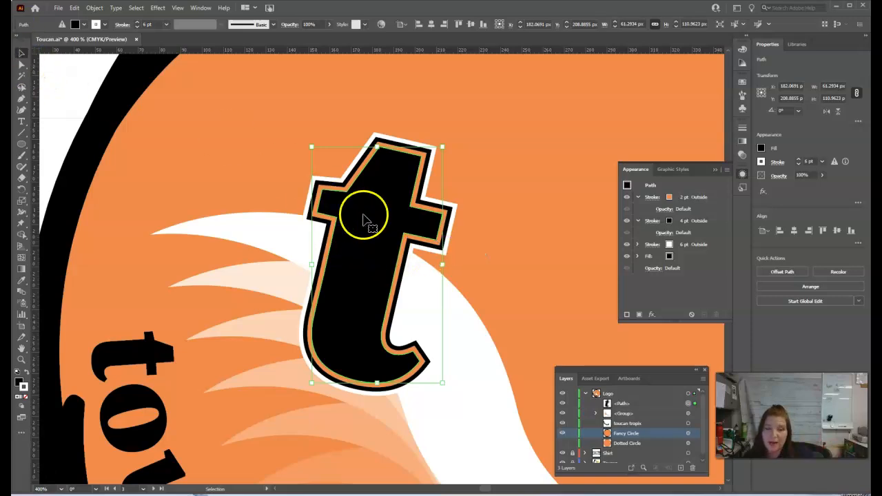
scroll(455, 296, "down", 3)
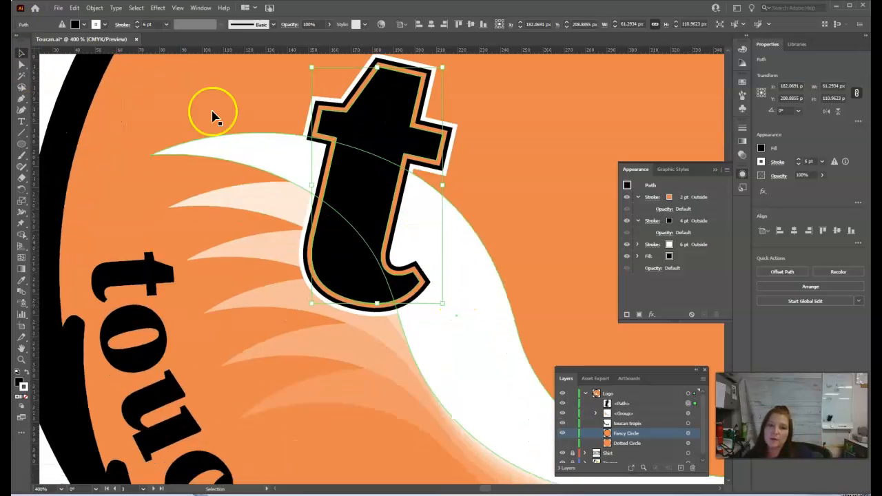
left_click_drag(396, 149, 522, 265)
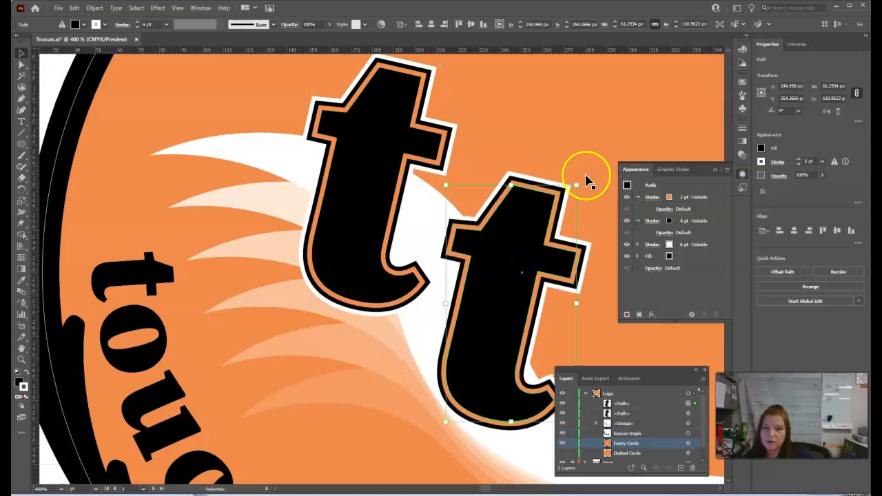
left_click_drag(577, 183, 545, 191)
left_click_drag(519, 370, 537, 391)
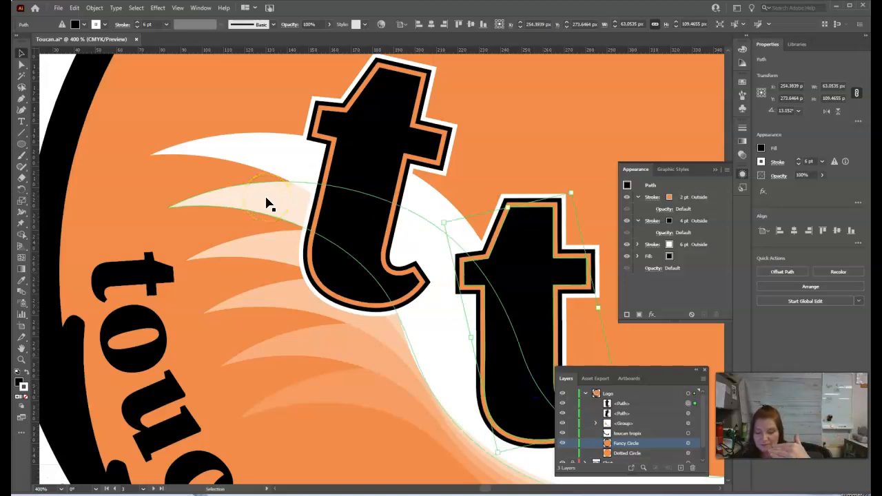
left_click(518, 103)
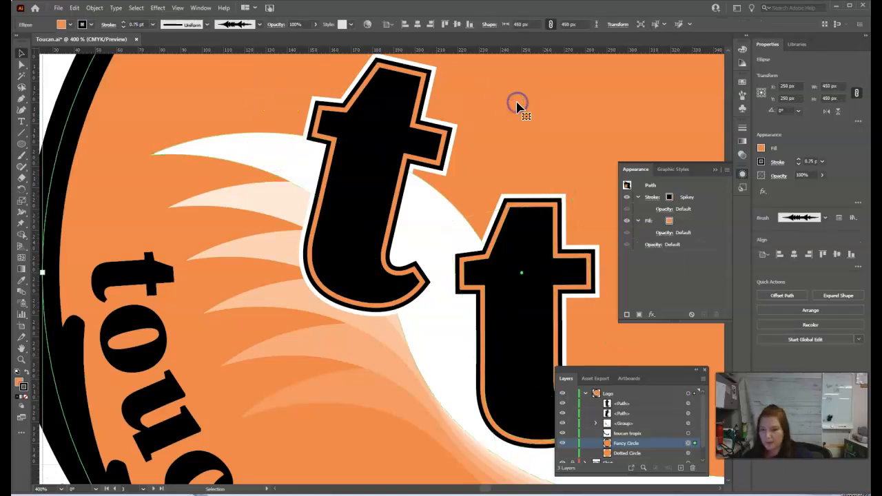
key("a")
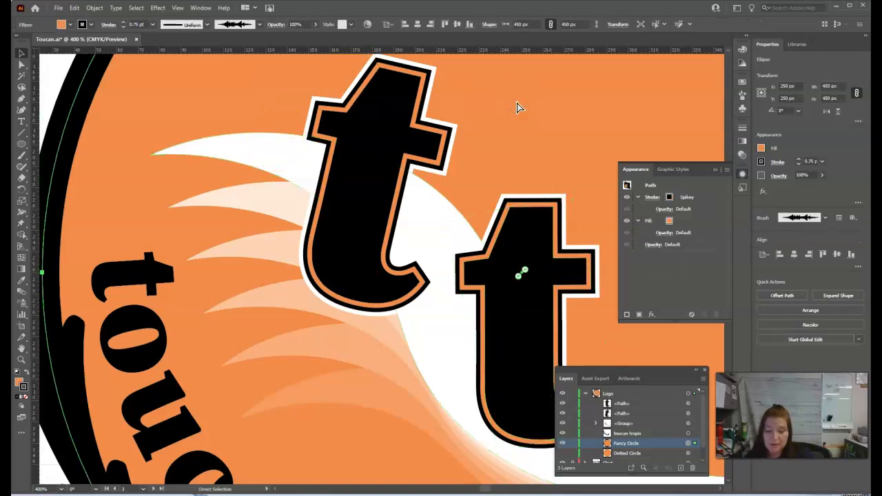
key("ctrl+0")
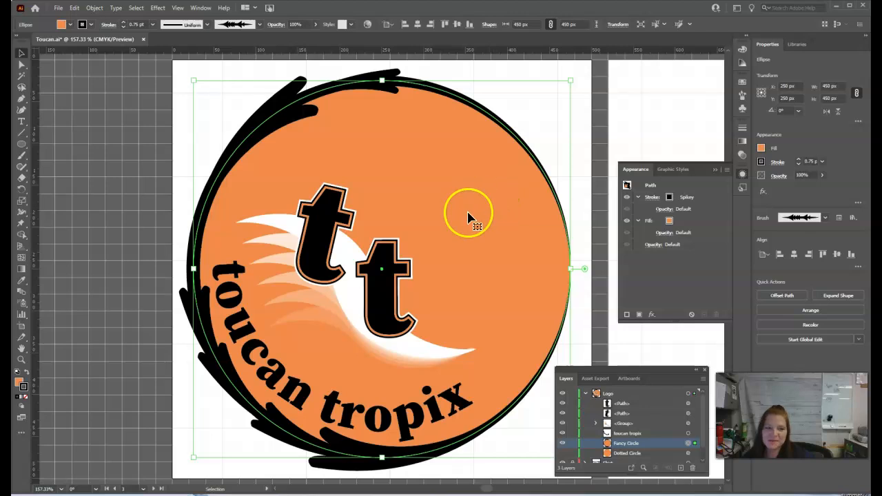
Place the toucan symbol on the logo, scale it to about 228 × 194 px and move it to the circle's upper right.
left_click(651, 92)
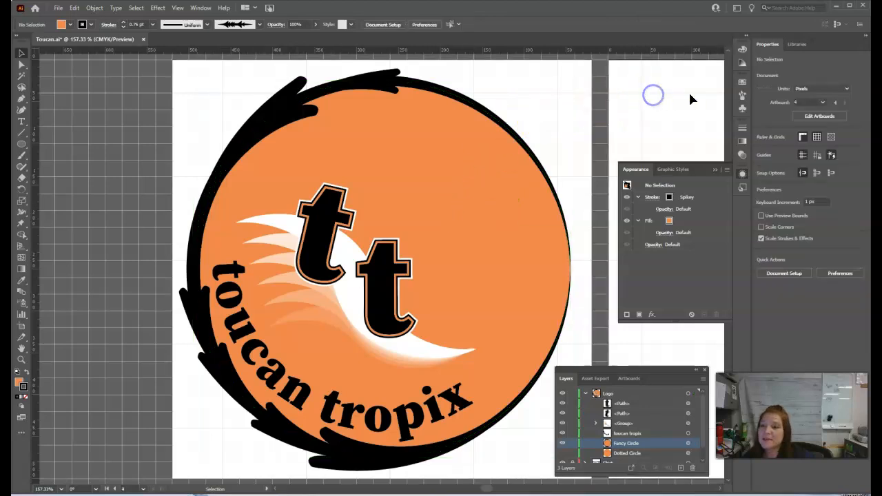
left_click(743, 109)
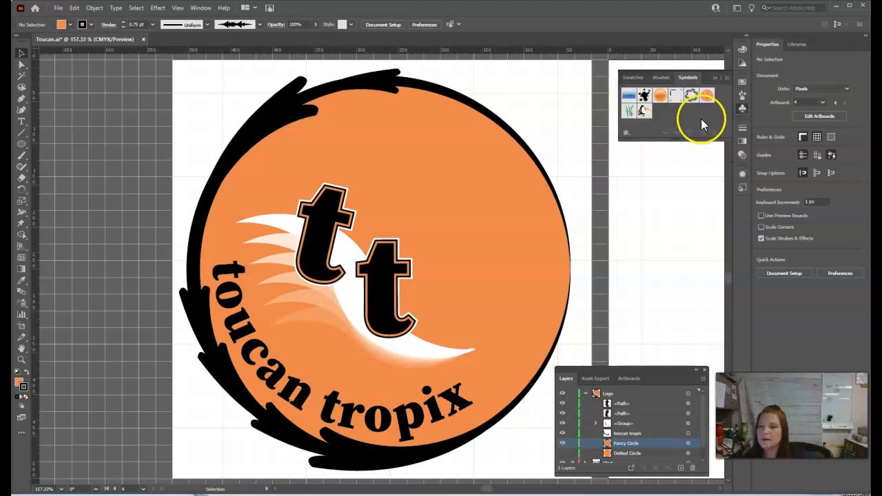
left_click_drag(644, 114, 423, 197)
left_click_drag(410, 167, 424, 276)
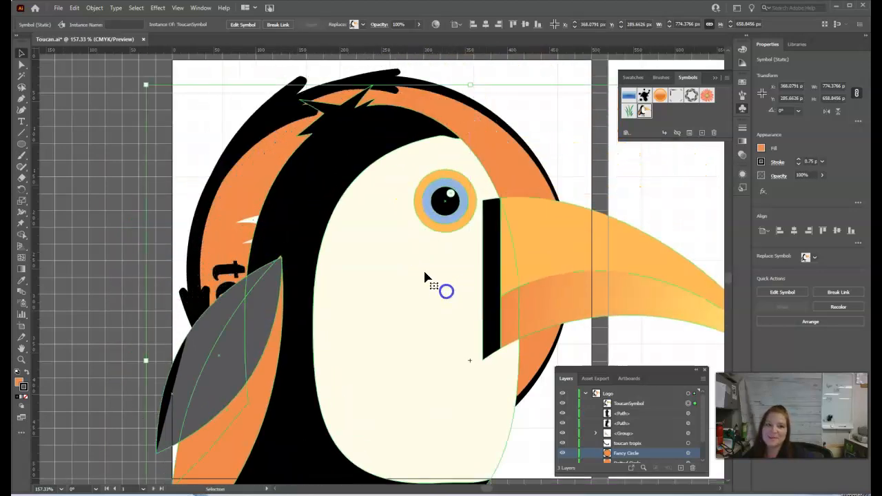
left_click_drag(147, 86, 416, 278)
left_click_drag(504, 352, 479, 177)
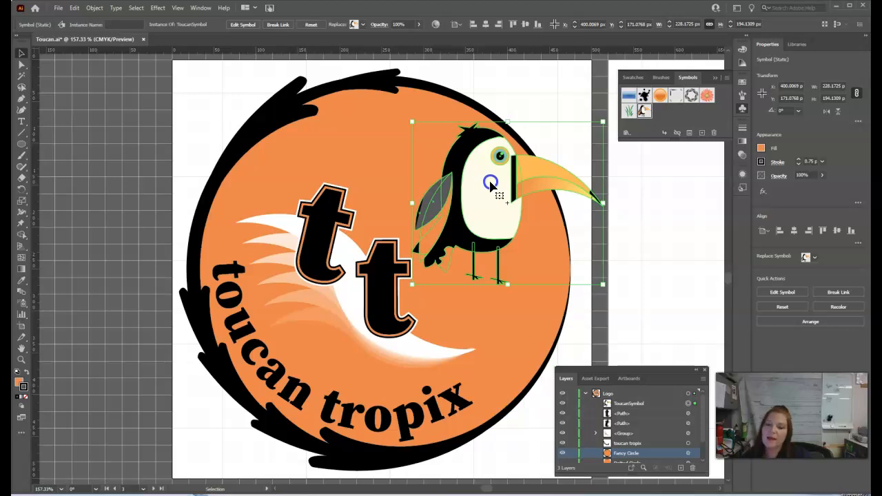
Reflect the toucan symbol across the vertical axis so that it faces left.
right_click(491, 181)
mouse_move(541, 250)
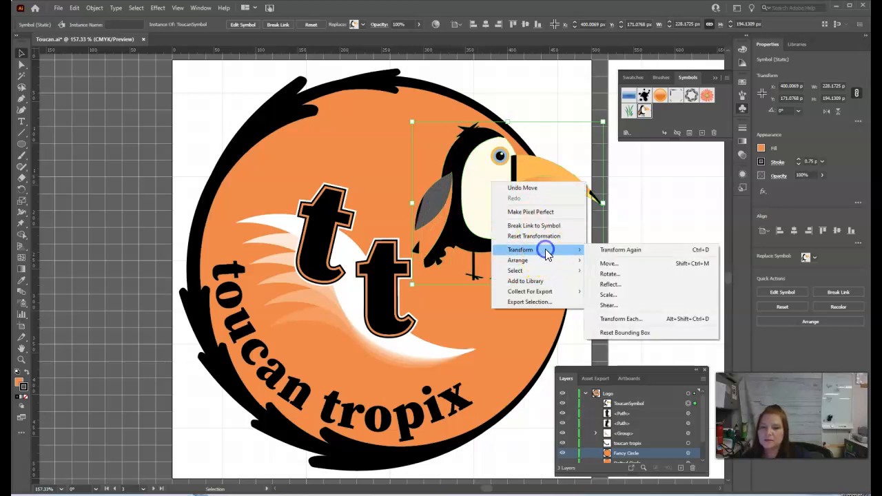
left_click(624, 285)
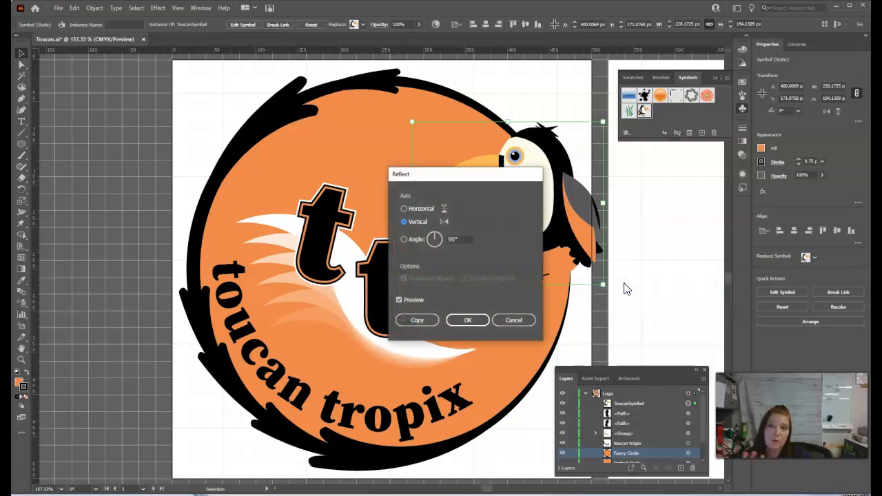
left_click(549, 275)
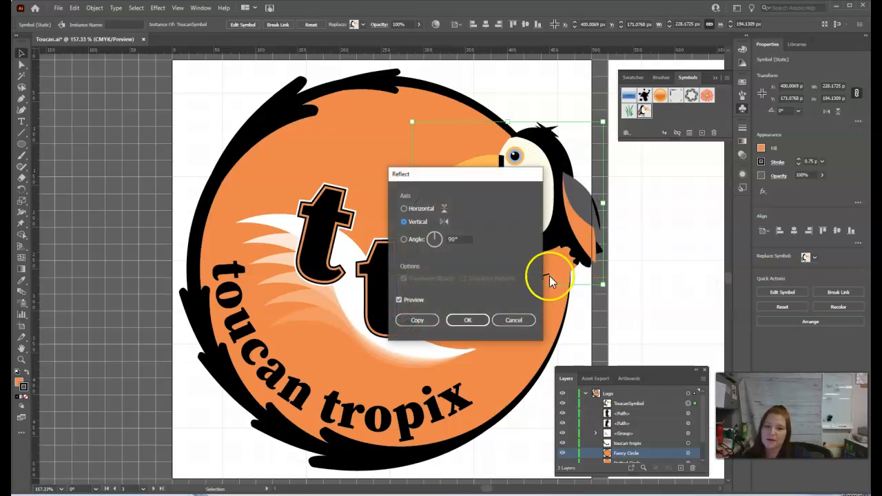
left_click(467, 321)
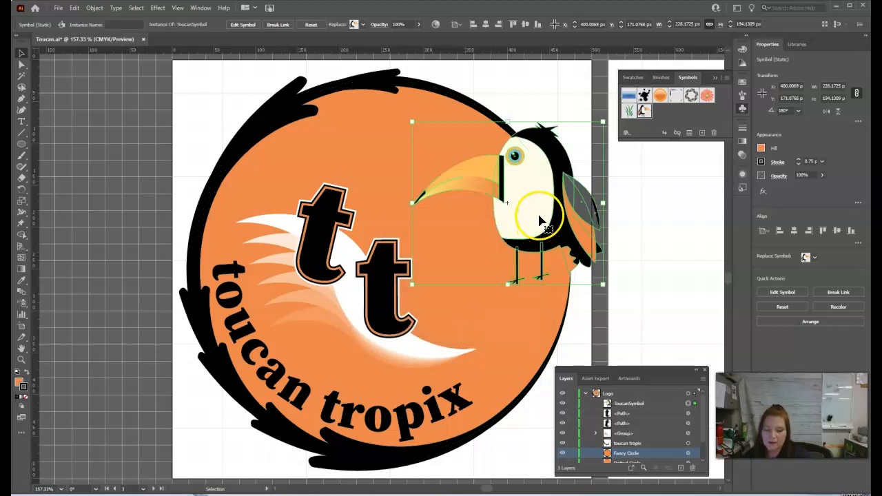
Move the toucan inside the orange circle, tilt it clockwise and position it above and to the right of the two letters.
left_click_drag(541, 215, 485, 223)
left_click_drag(550, 128, 572, 164)
left_click_drag(505, 237, 496, 235)
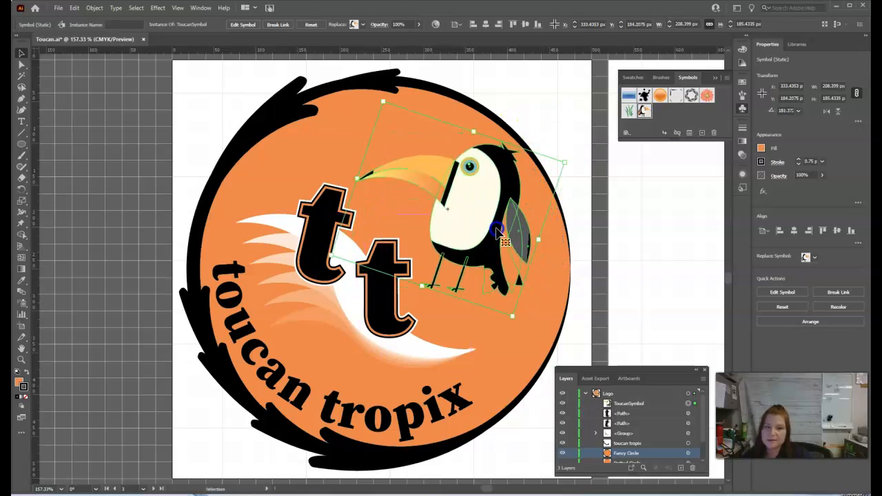
Move the toucan off the orange circle to check its tail, and place it back inside slightly higher.
left_click(628, 250)
left_click(542, 252)
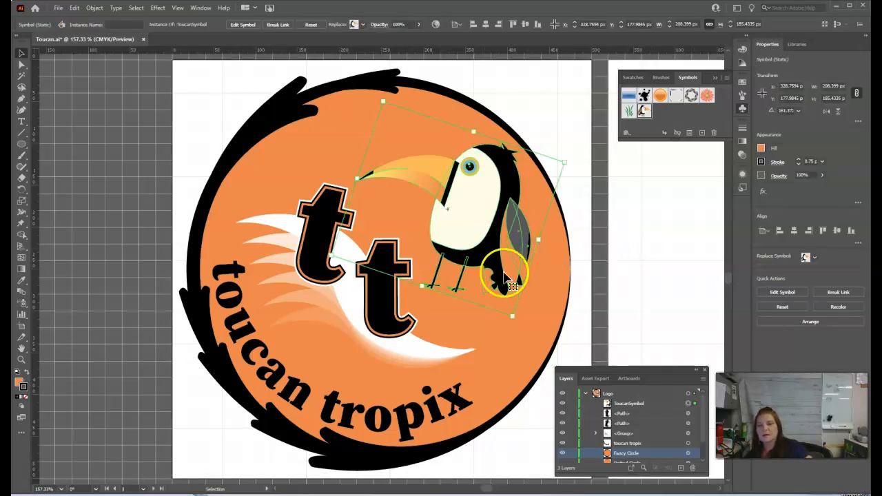
left_click_drag(475, 232, 614, 259)
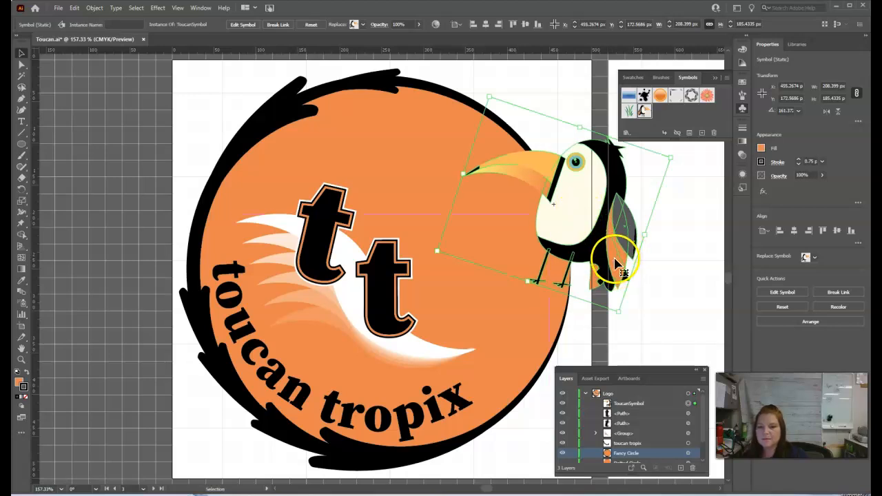
left_click_drag(580, 222, 478, 220)
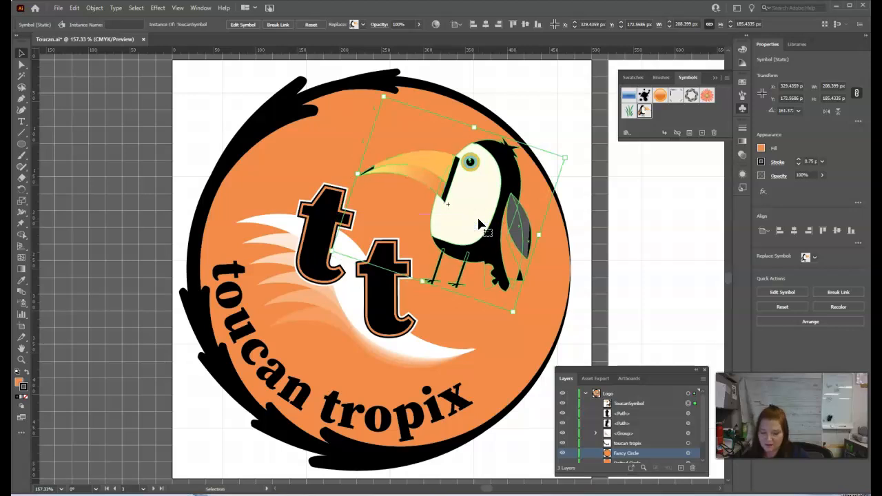
left_click(620, 258)
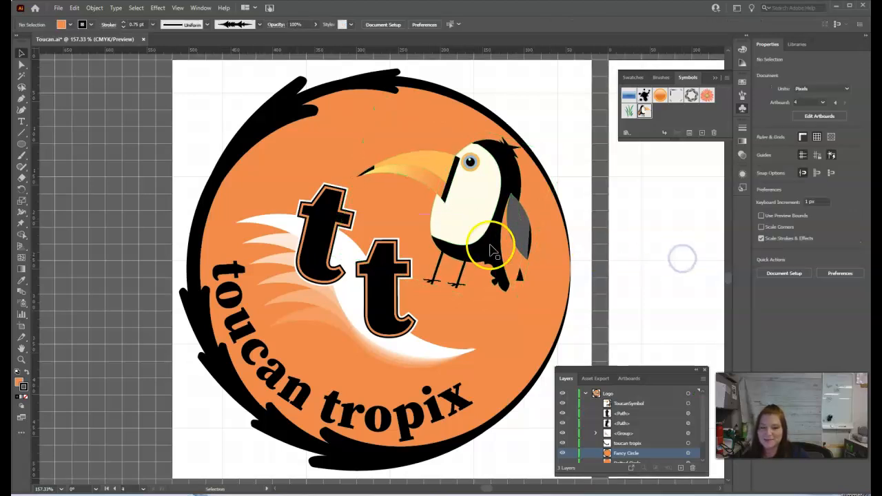
Break the link between the toucan on the logo and its symbol.
left_click(455, 241)
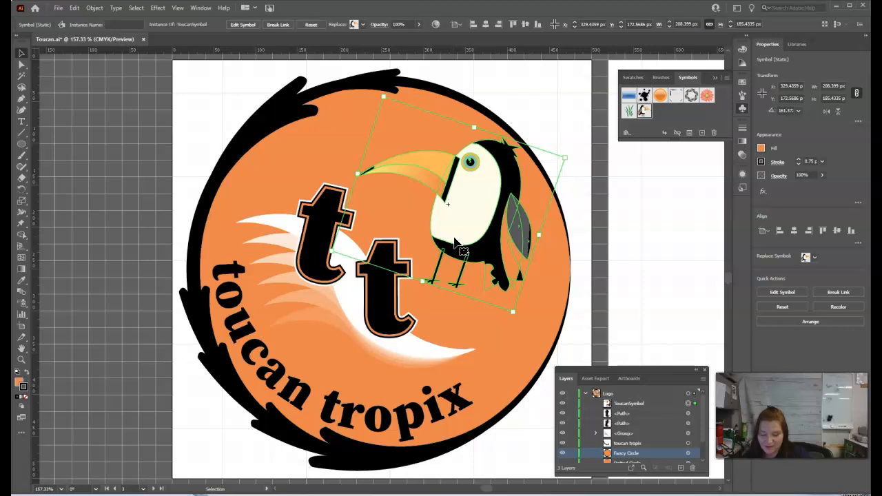
left_click(685, 266)
left_click(446, 222)
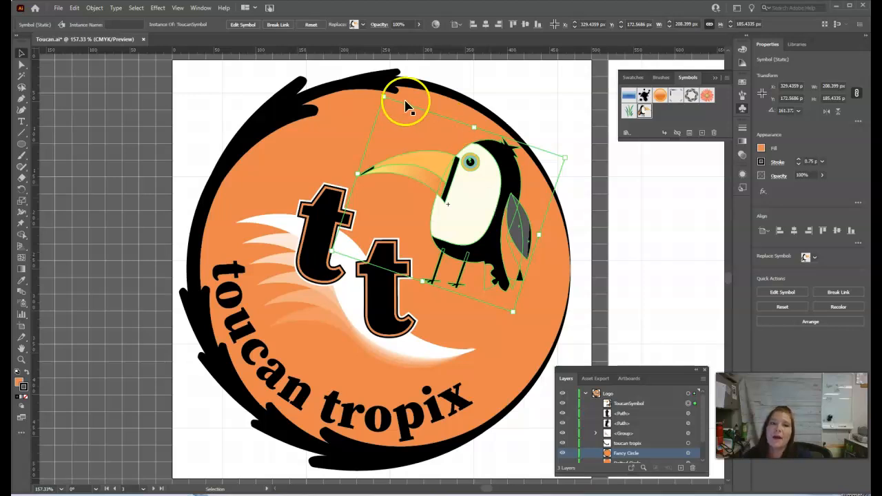
left_click(279, 28)
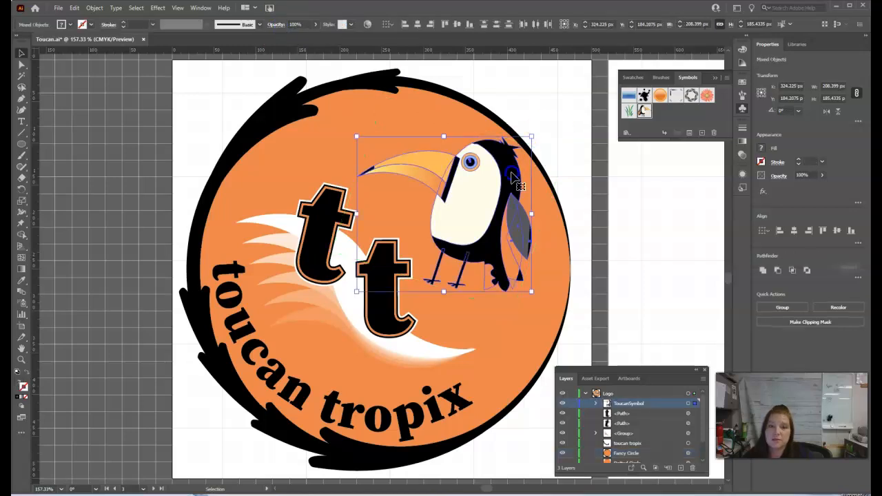
Isolate the toucan's wing group, fill the orange feather below the grey wing with black, and exit isolation.
left_click(516, 213)
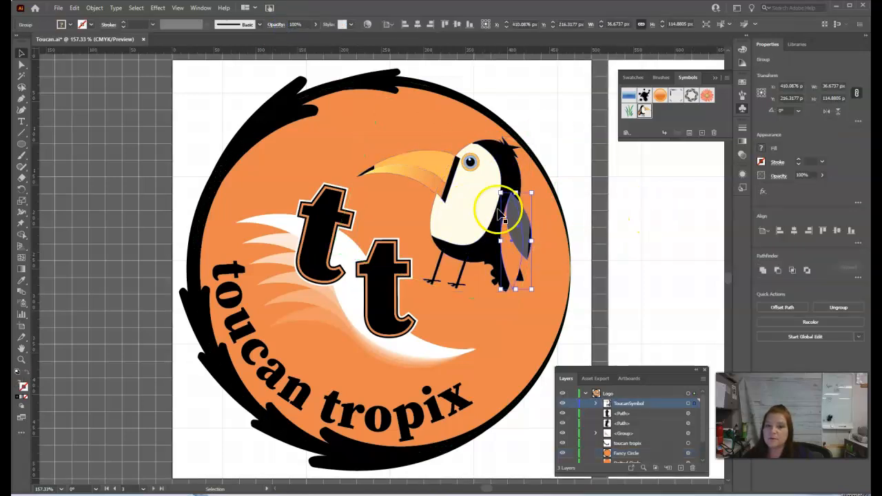
left_click(437, 166)
left_click(518, 210)
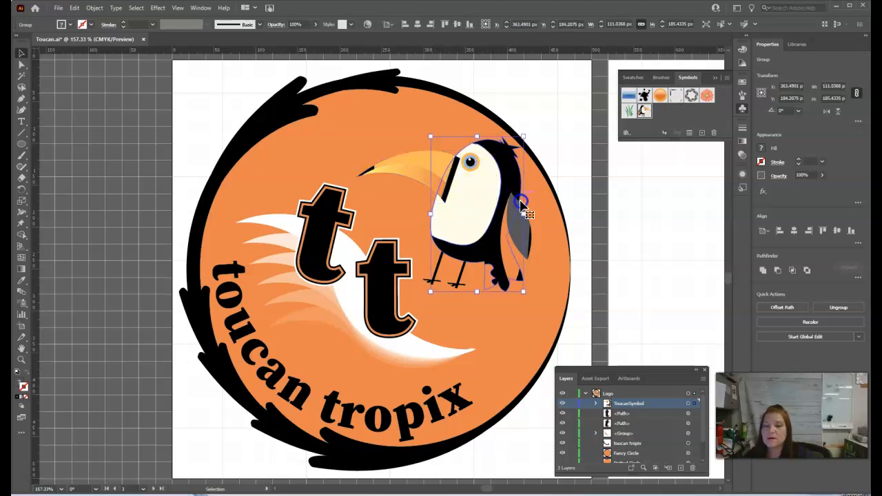
left_click(695, 274)
left_click(515, 269)
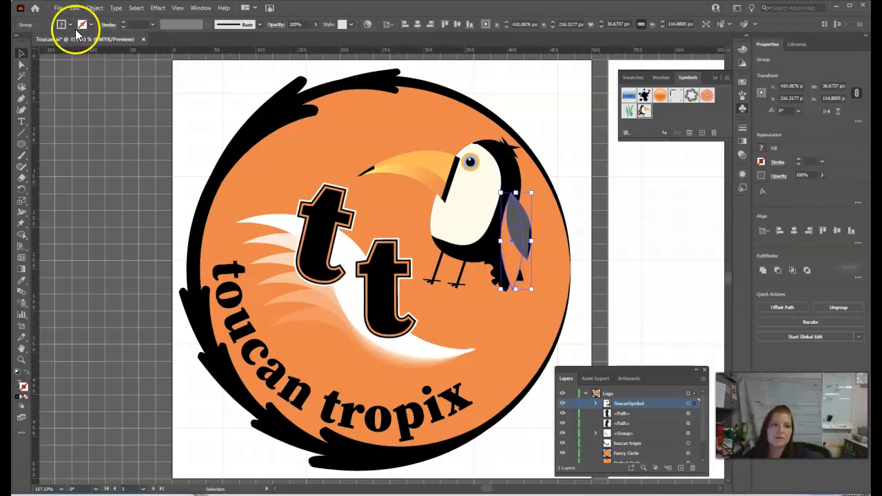
left_click(511, 270)
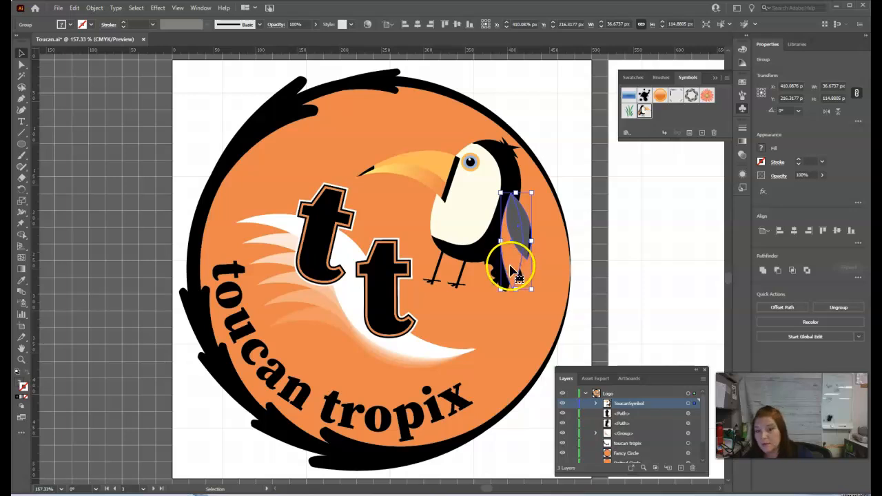
double_click(511, 270)
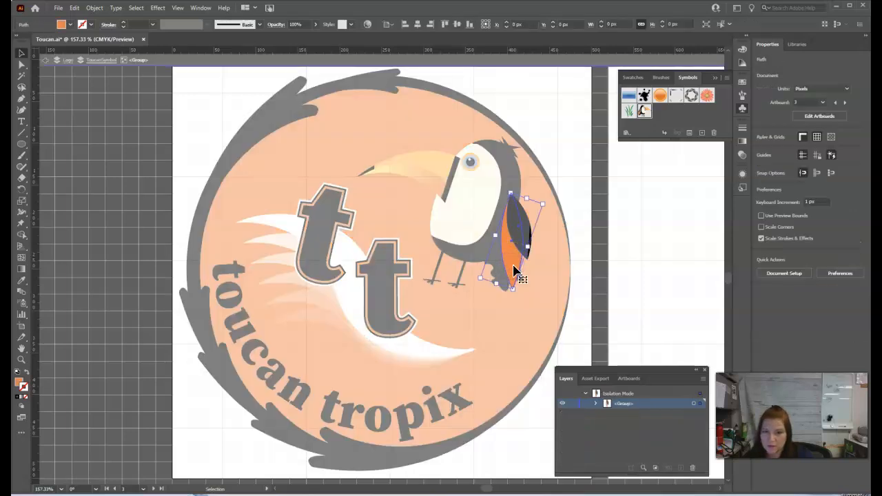
left_click(71, 25)
left_click(37, 44)
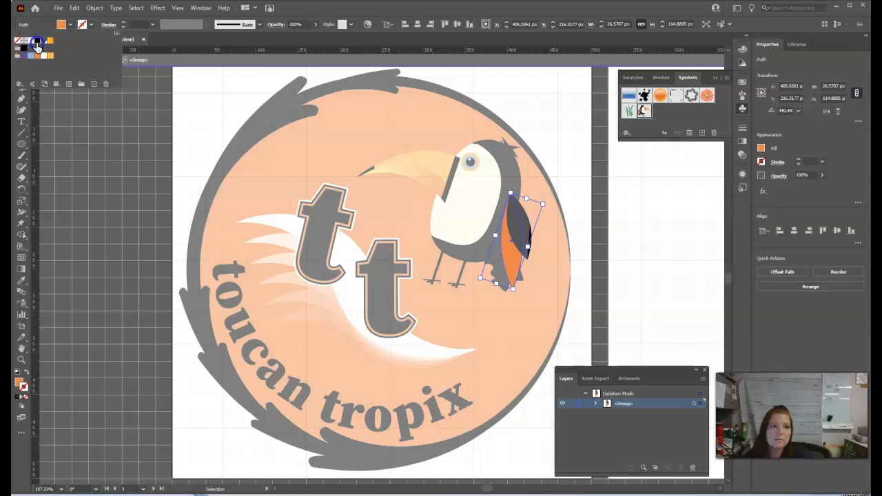
double_click(629, 206)
left_click(696, 234)
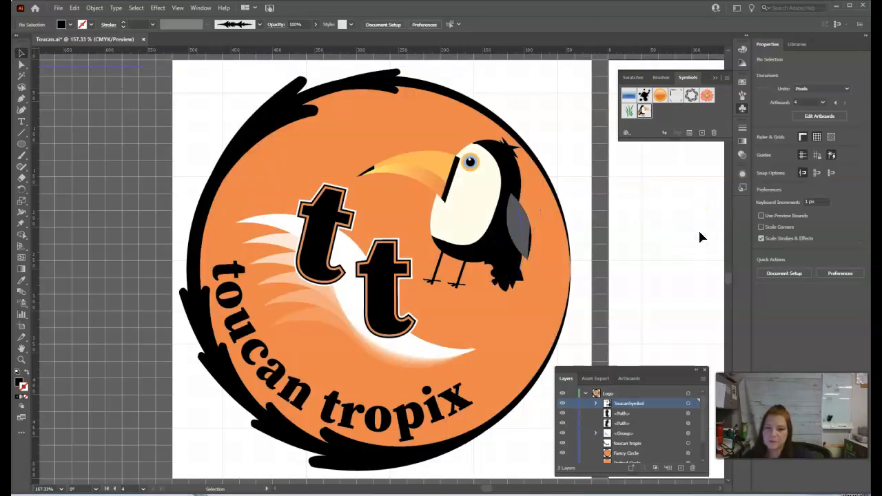
Isolate the toucan's body group, fill the small orange piece beside the tail with dark grey, and exit isolation.
left_click(493, 276)
left_click(629, 301)
left_click(491, 283)
double_click(487, 283)
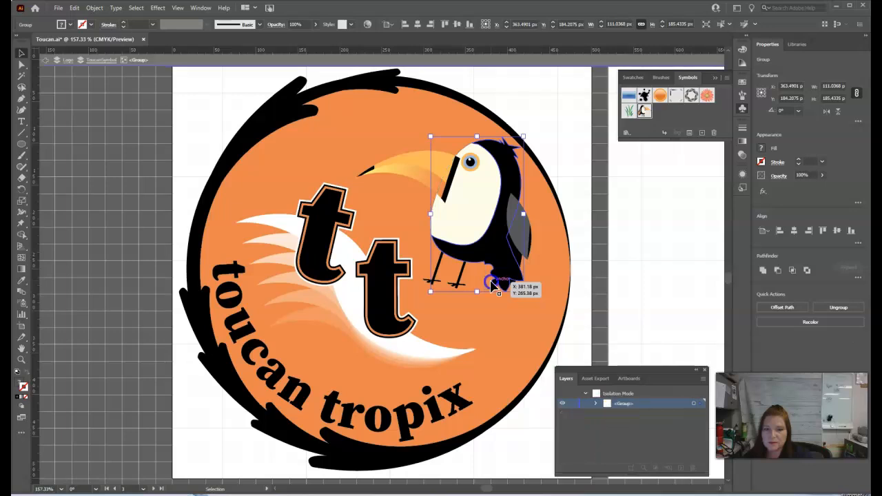
left_click(487, 283)
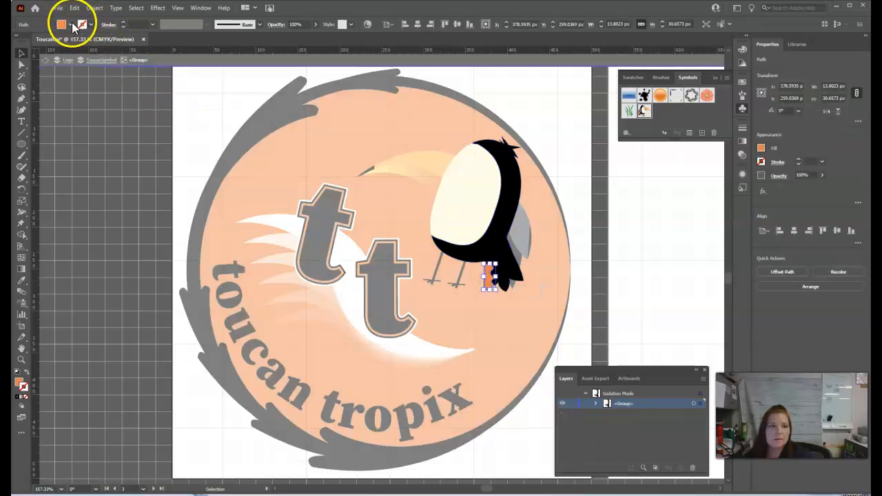
left_click(70, 24)
left_click(44, 46)
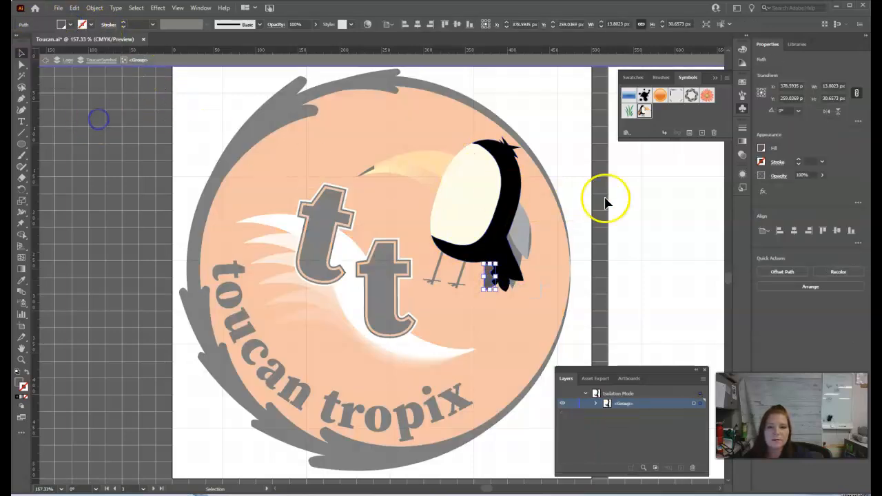
double_click(624, 199)
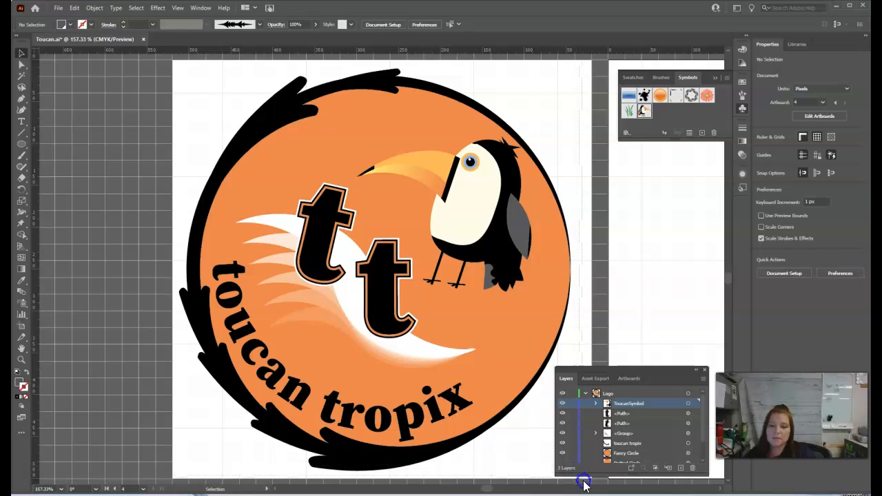
Save all the logo artwork as a dynamic movie clip symbol named Logo.
key("ctrl+a")
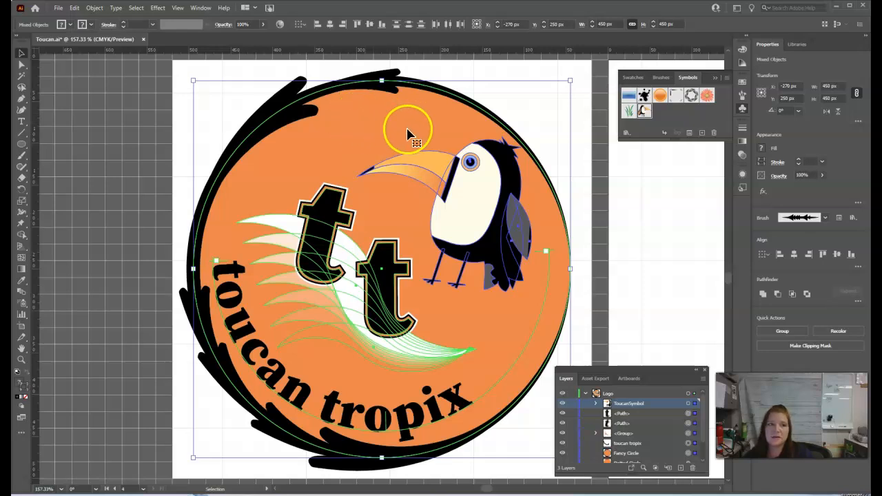
left_click_drag(399, 131, 678, 122)
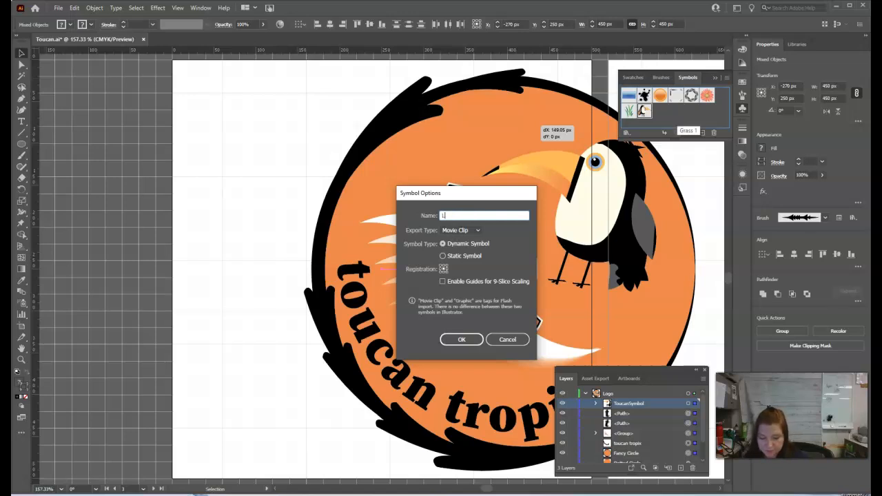
key("Return")
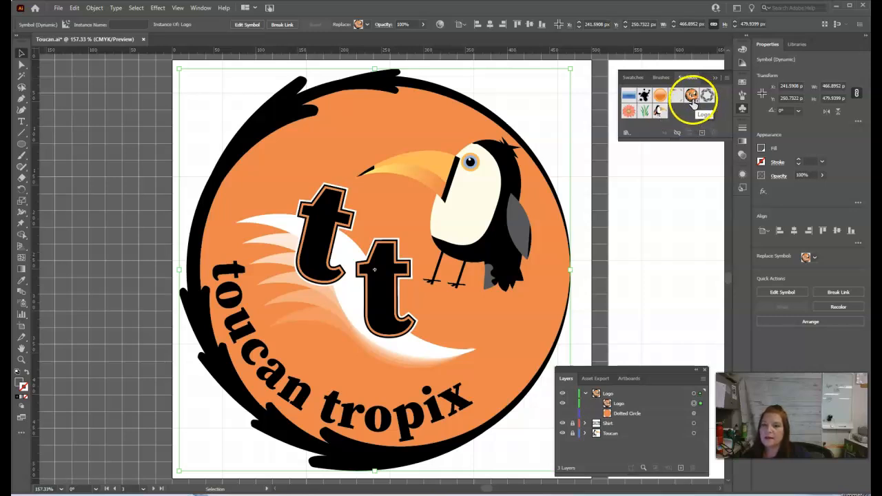
left_click(657, 199)
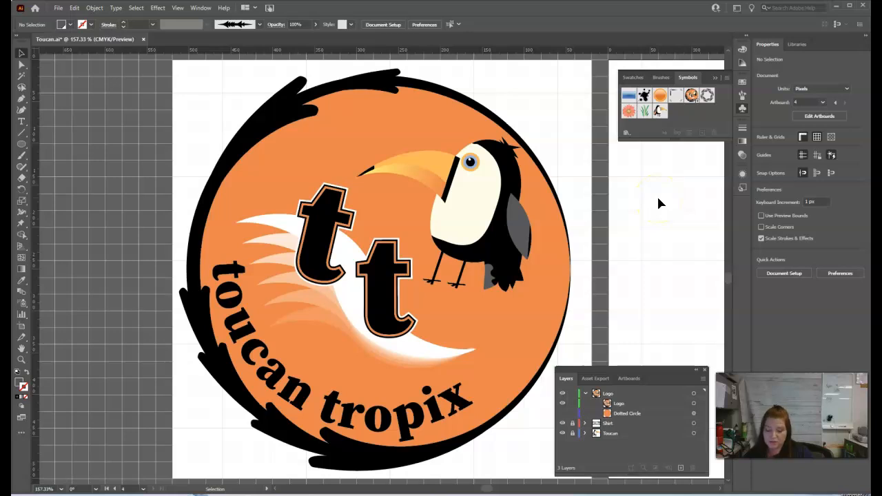